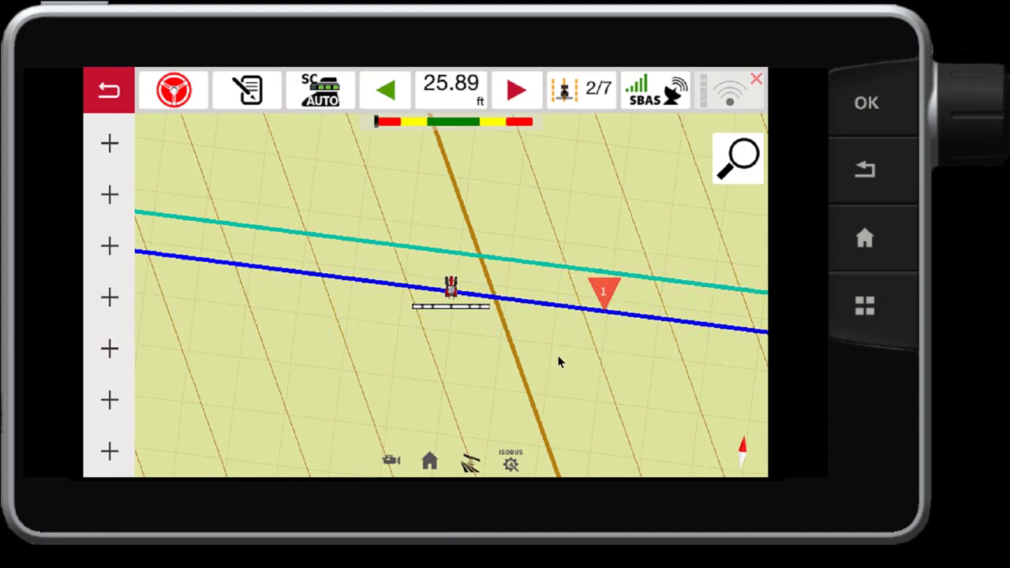
- From Home, go to task data management and keep USB as the Data Exchange connection type
{"action": "left_click", "coordinate": [112, 91]}
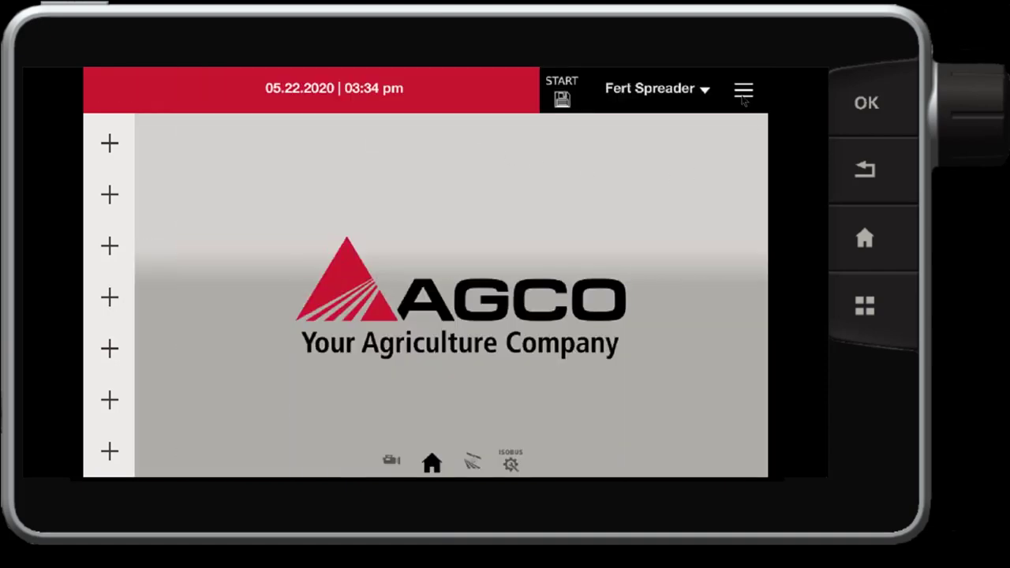
{"action": "left_click", "coordinate": [741, 94]}
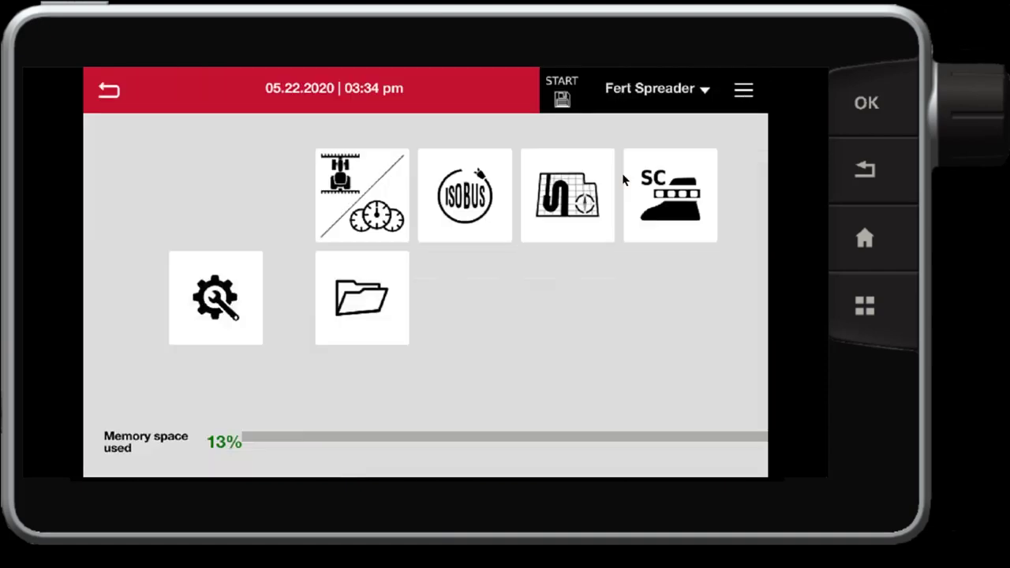
{"action": "left_click", "coordinate": [367, 294]}
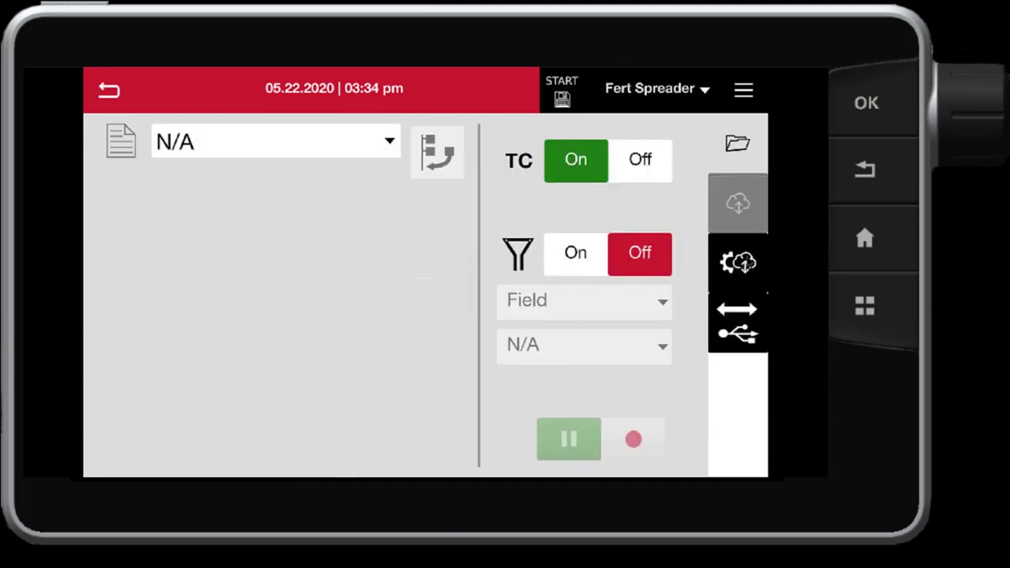
{"action": "left_click", "coordinate": [740, 262]}
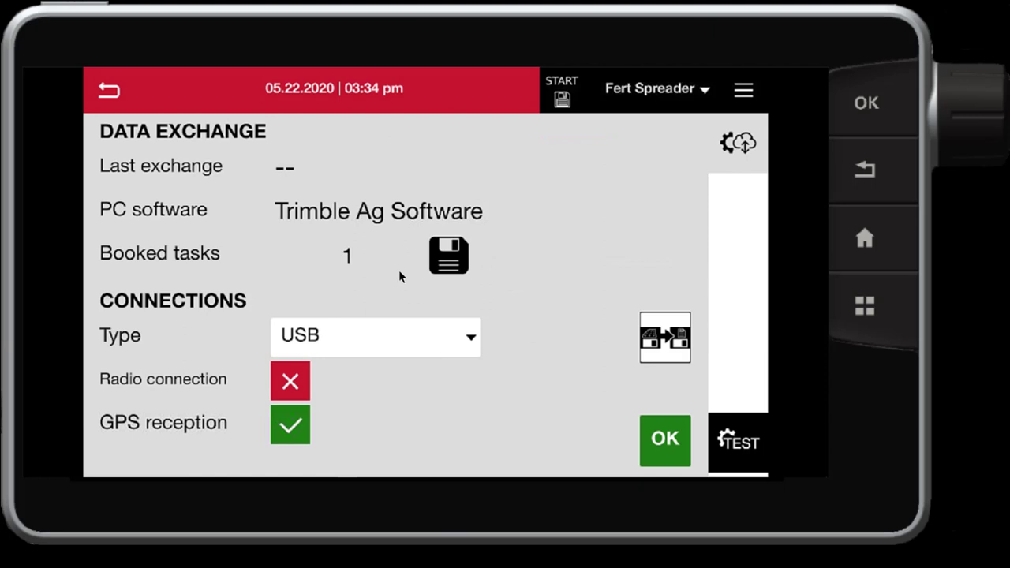
{"action": "left_click", "coordinate": [371, 344]}
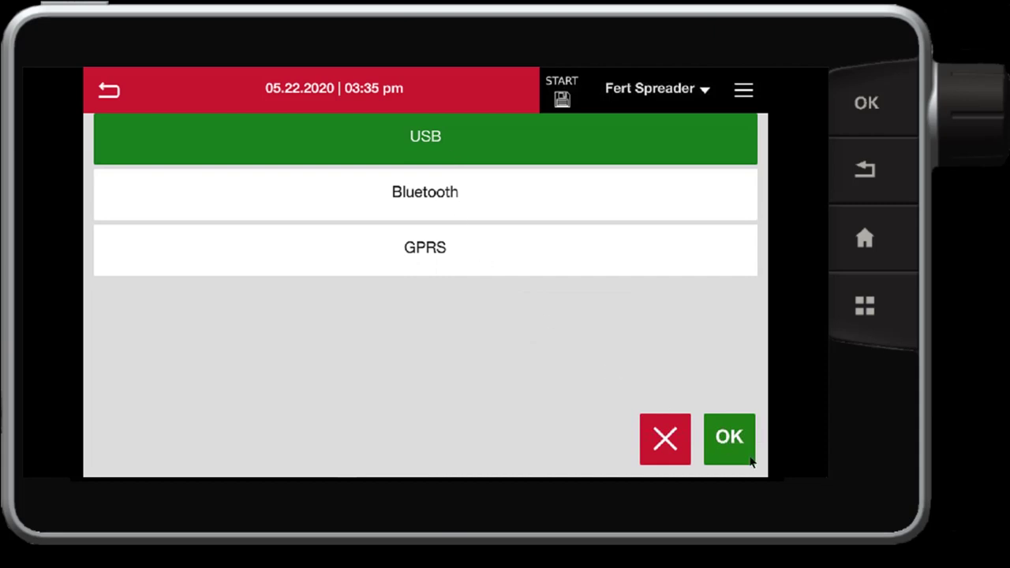
{"action": "left_click", "coordinate": [729, 438]}
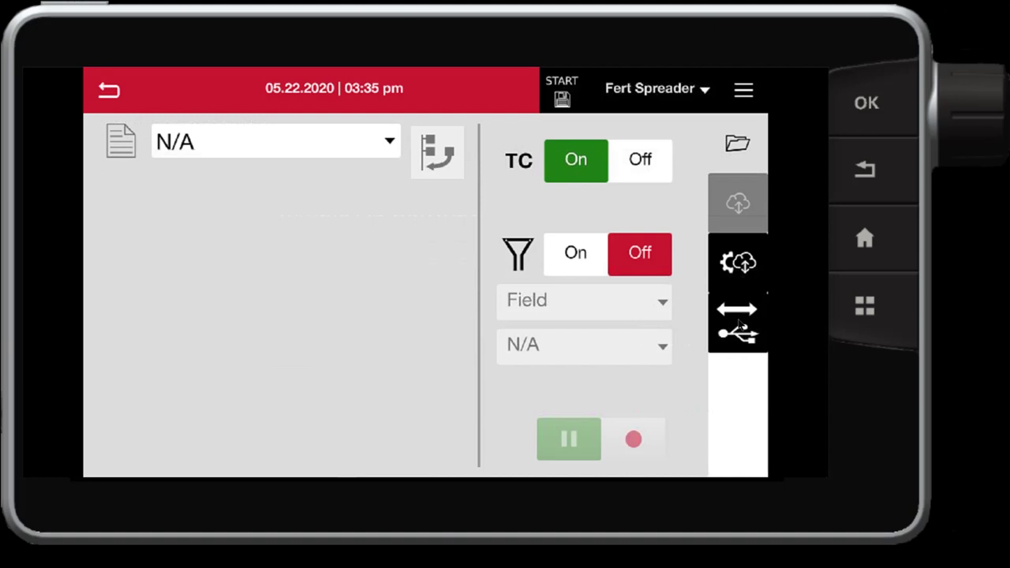
- Import the TASKDATA set from the USB stick to the terminal
{"action": "left_click", "coordinate": [738, 324]}
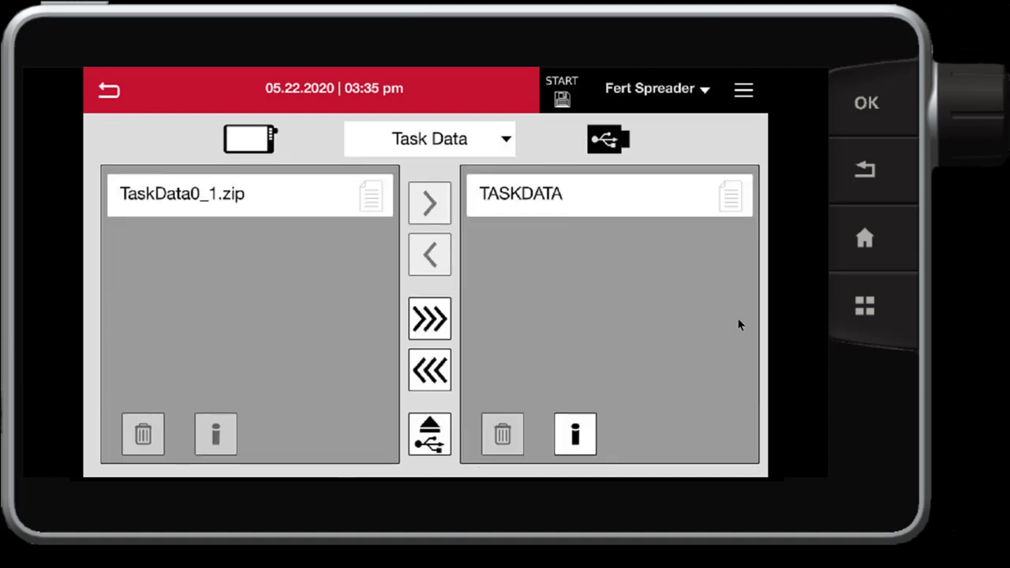
{"action": "left_click", "coordinate": [510, 202]}
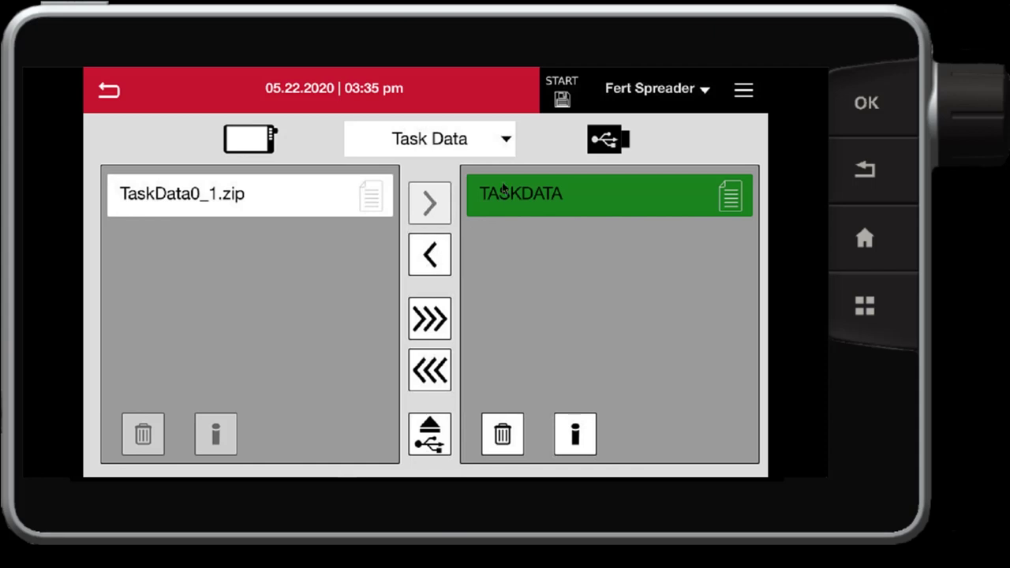
{"action": "left_click", "coordinate": [435, 252]}
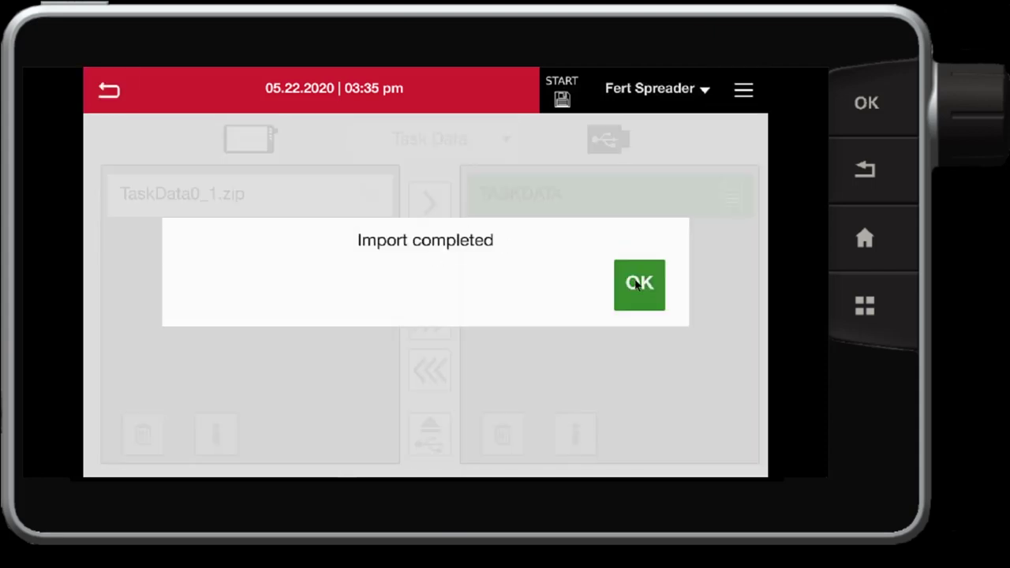
{"action": "left_click", "coordinate": [637, 286]}
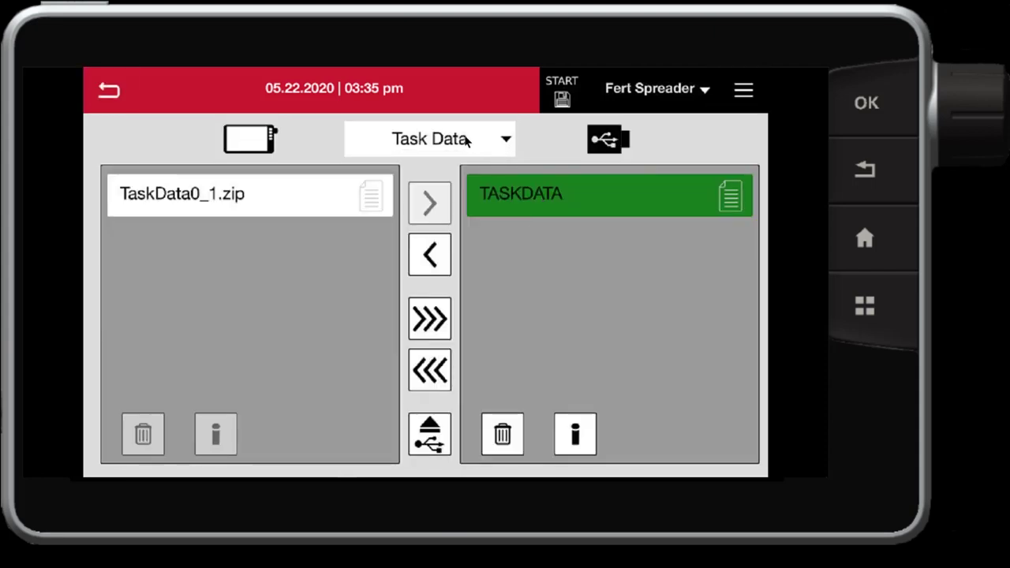
- Switch the transfer data type to Fields to check field files, then back to Task Data
{"action": "left_click", "coordinate": [434, 141]}
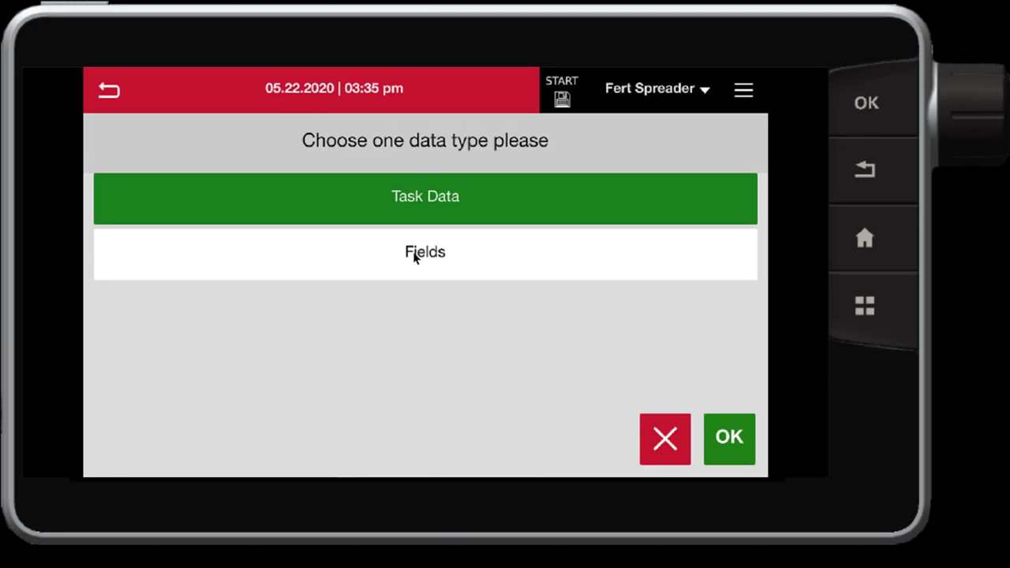
{"action": "left_click", "coordinate": [412, 247]}
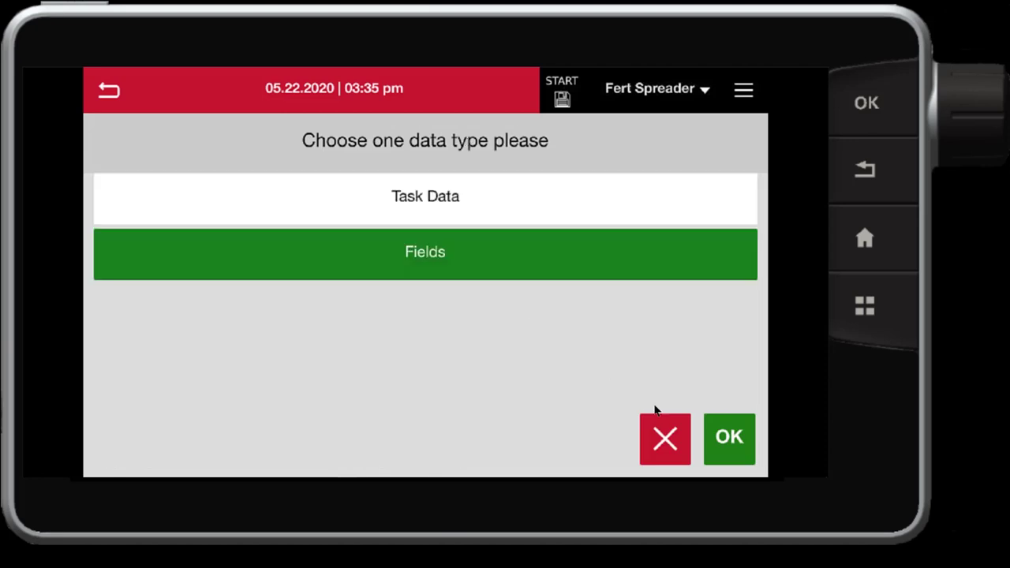
{"action": "left_click", "coordinate": [730, 442]}
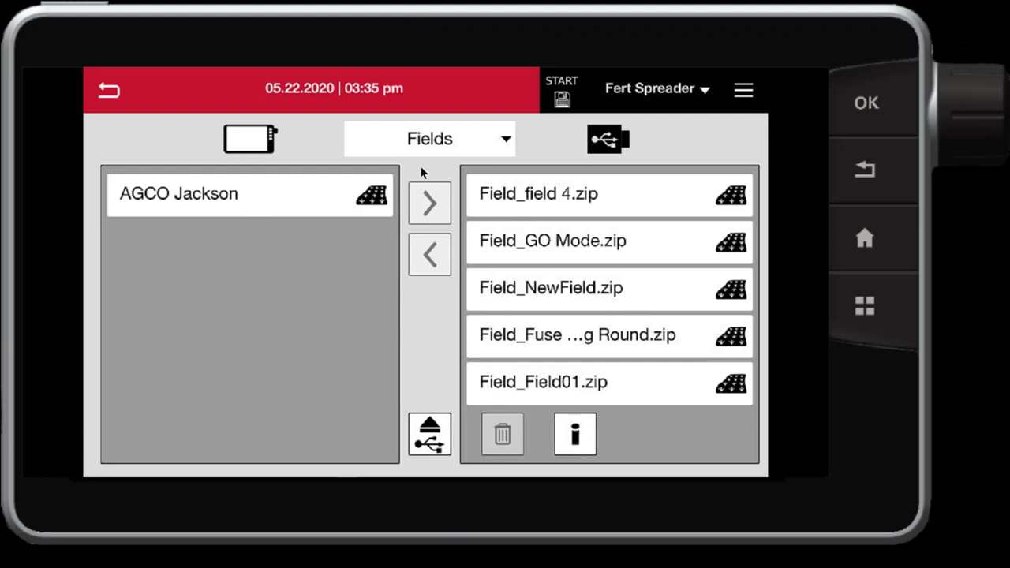
{"action": "left_click", "coordinate": [424, 146]}
{"action": "left_click", "coordinate": [407, 207]}
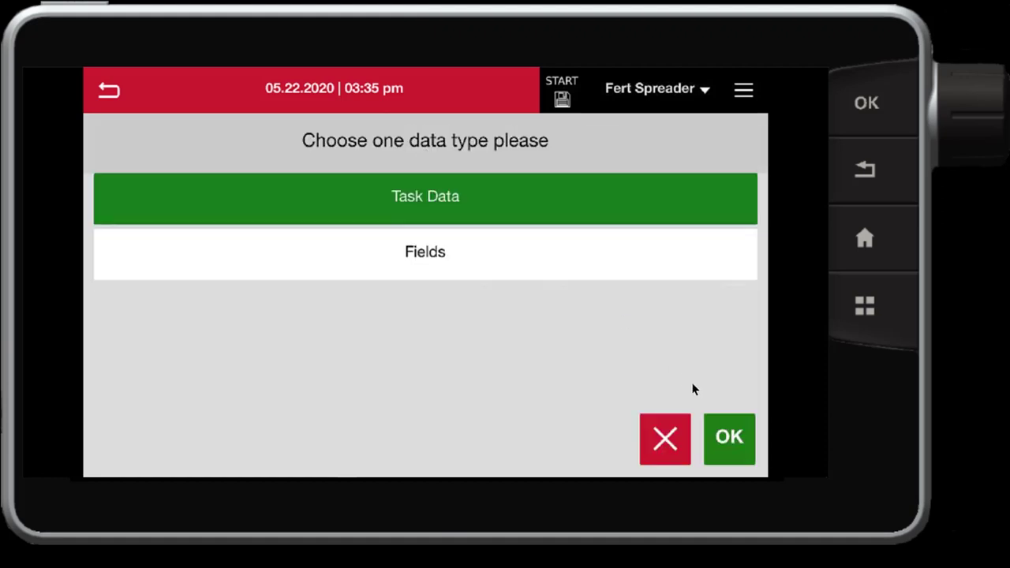
{"action": "left_click", "coordinate": [728, 446]}
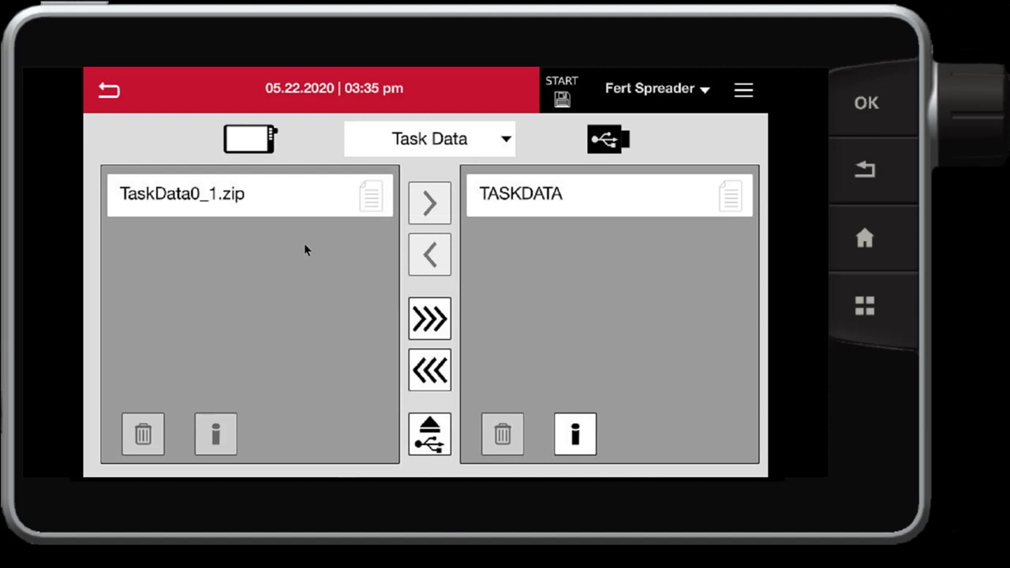
- Select TaskData0_1.zip on the terminal and review its file details
{"action": "left_click", "coordinate": [224, 194]}
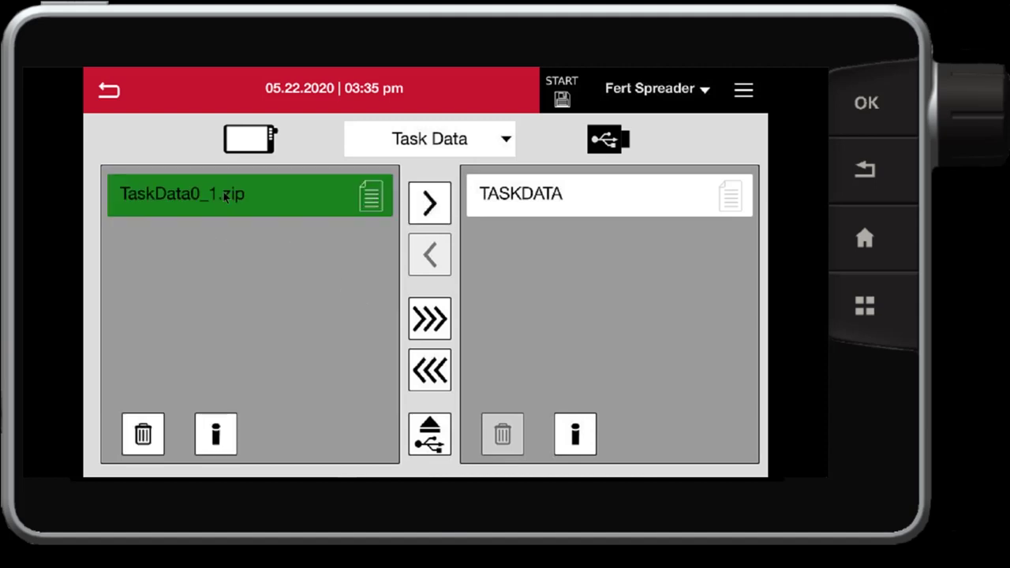
{"action": "left_click", "coordinate": [216, 435]}
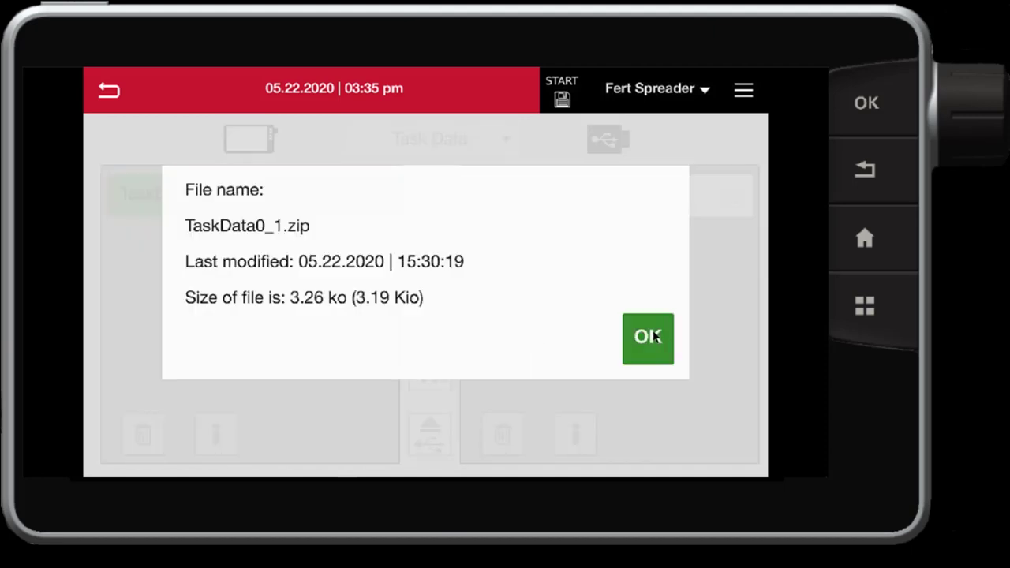
{"action": "left_click", "coordinate": [647, 338]}
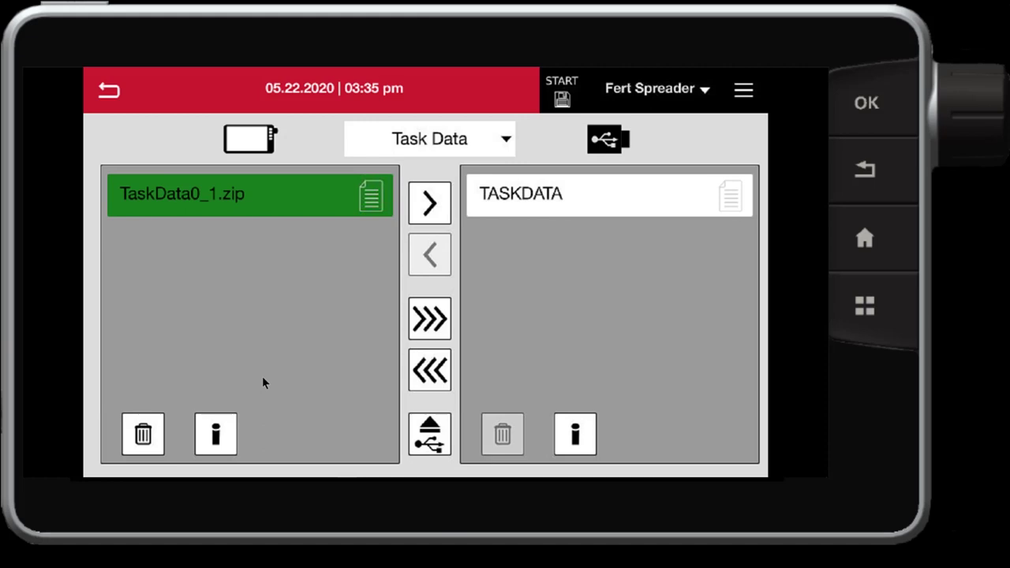
- Delete TaskData0_1.zip from the terminal and return to the task page
{"action": "left_click", "coordinate": [143, 434]}
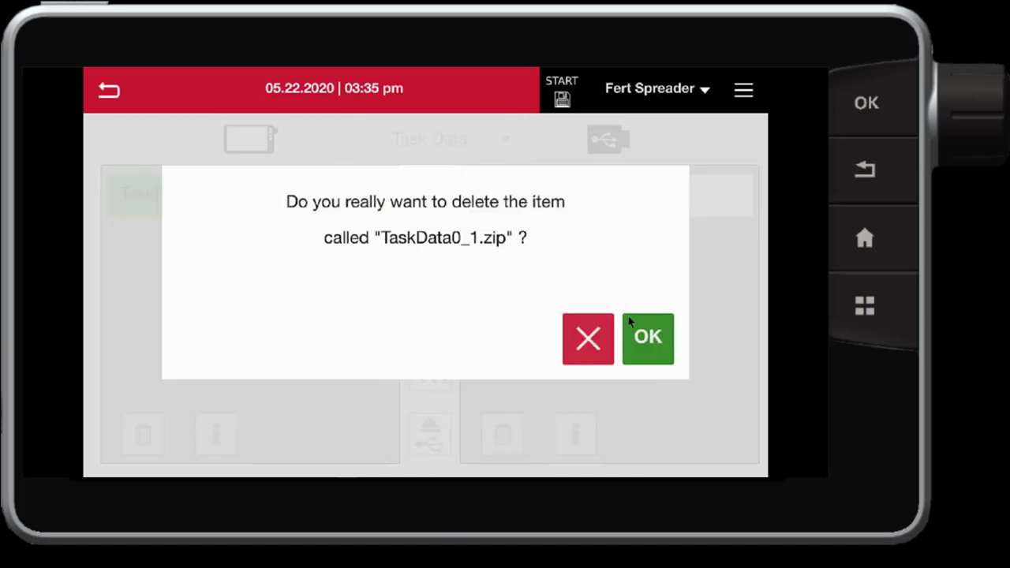
{"action": "left_click", "coordinate": [648, 339]}
{"action": "left_click", "coordinate": [638, 284]}
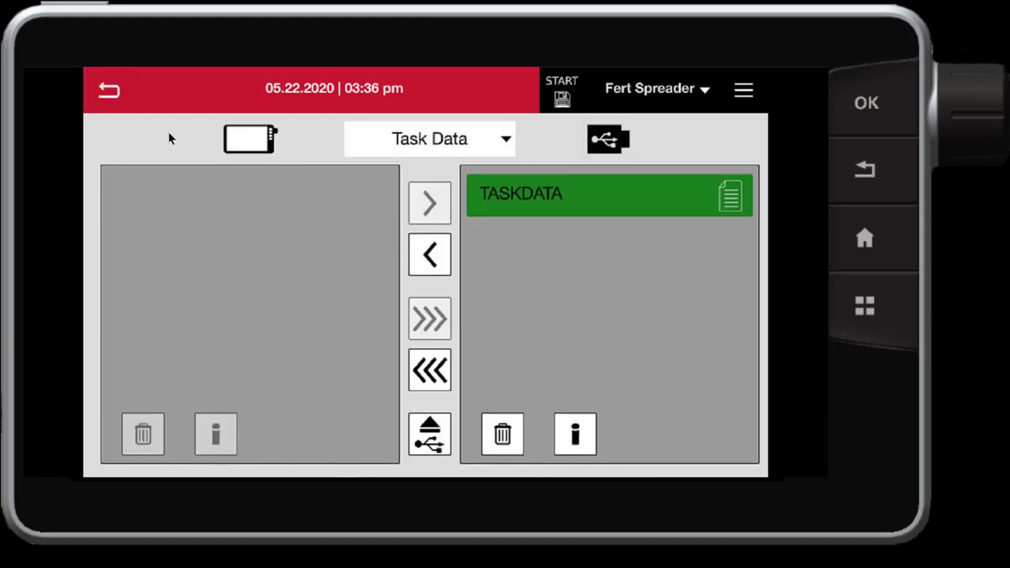
{"action": "left_click", "coordinate": [110, 91]}
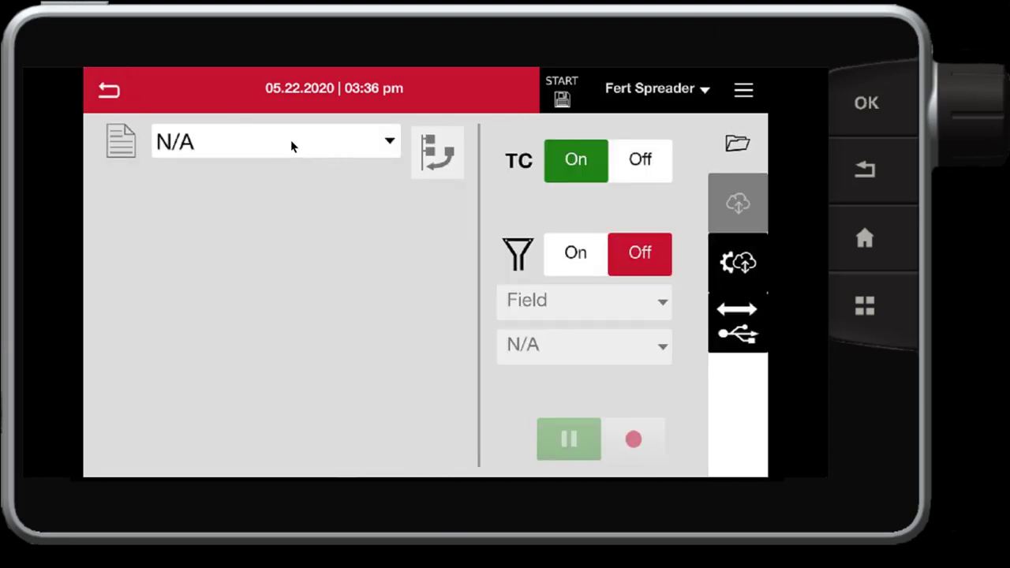
- Load the AGCO Jackson - Spreading task from the stored task list
{"action": "left_click", "coordinate": [290, 140]}
{"action": "left_click", "coordinate": [273, 187]}
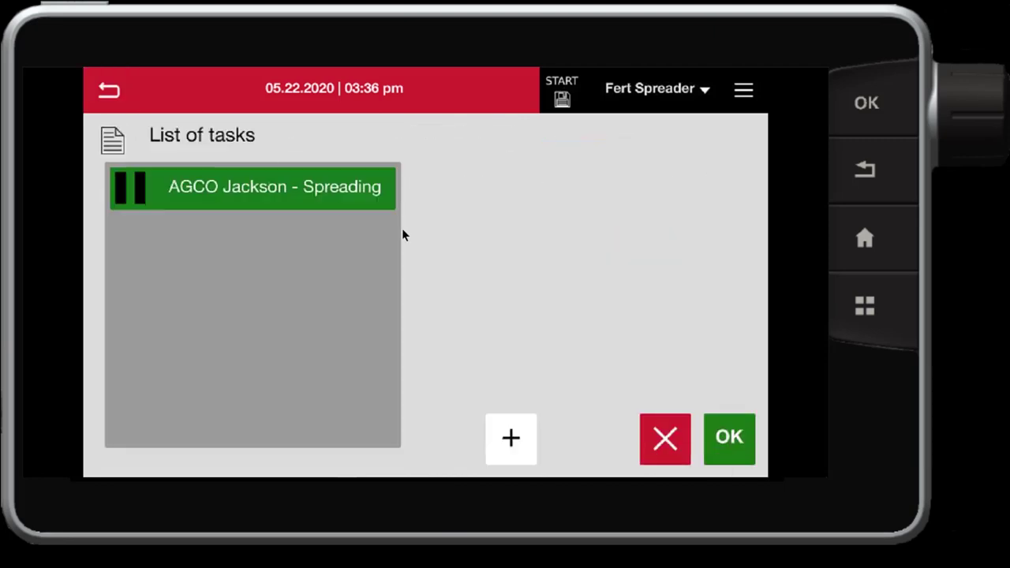
{"action": "left_click", "coordinate": [745, 441]}
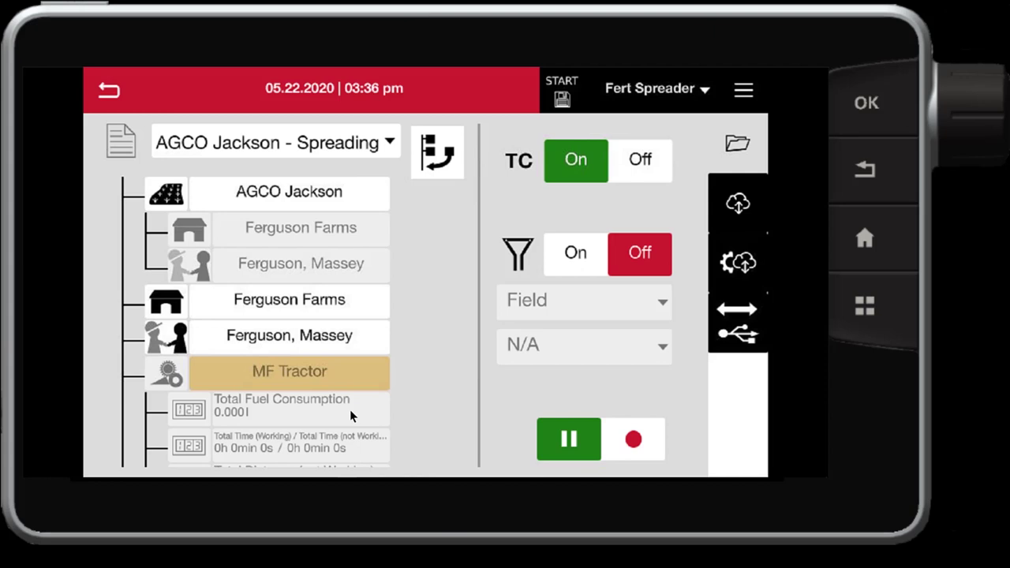
{"action": "scroll", "coordinate": [368, 275], "scroll_direction": "down", "scroll_amount": 3}
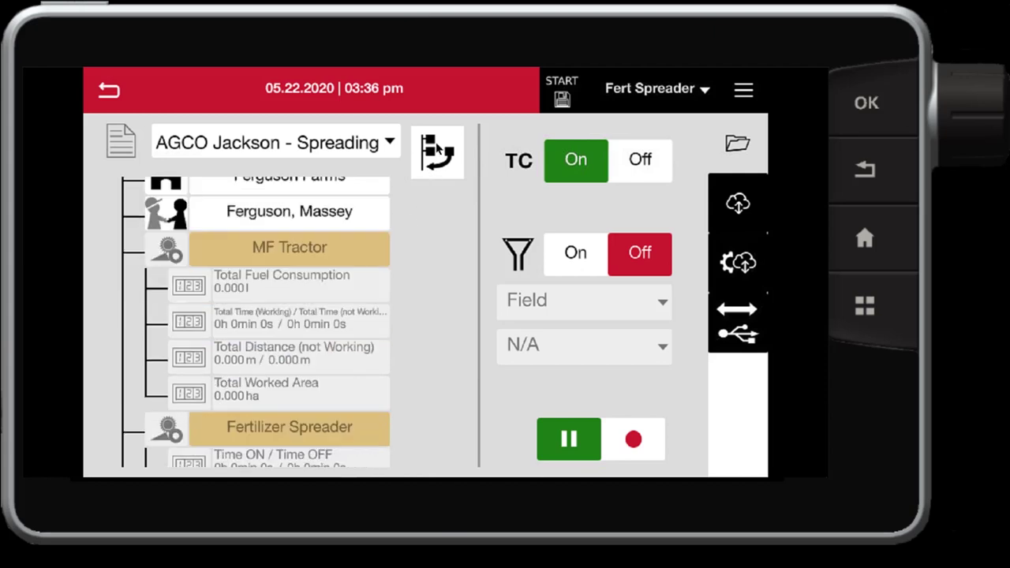
- Leave the category assignment unchanged and review the task tree down to Lime at 52.911 lbs
{"action": "left_click", "coordinate": [437, 150]}
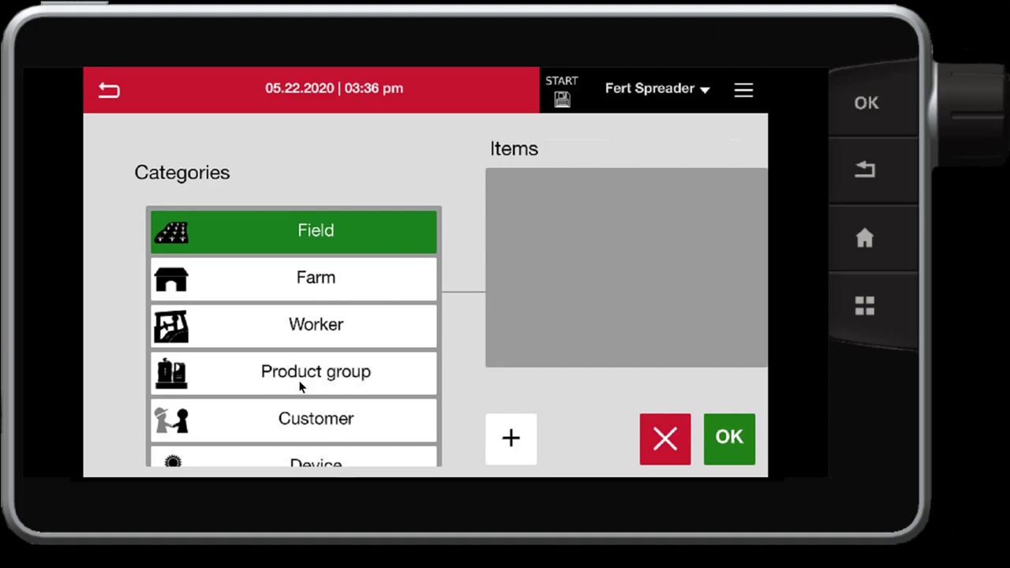
{"action": "left_click", "coordinate": [665, 439]}
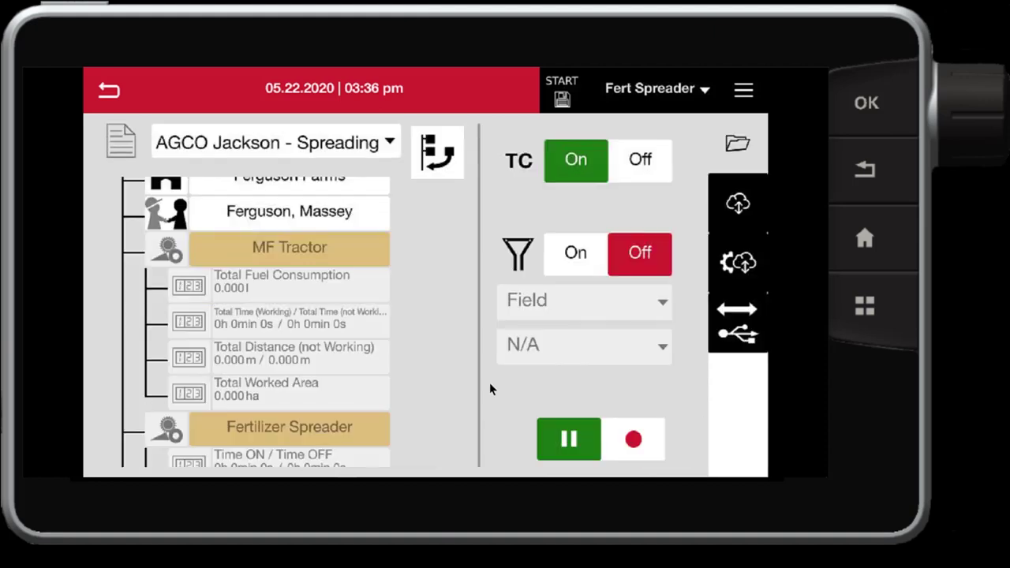
{"action": "scroll", "coordinate": [359, 391], "scroll_direction": "down", "scroll_amount": 4}
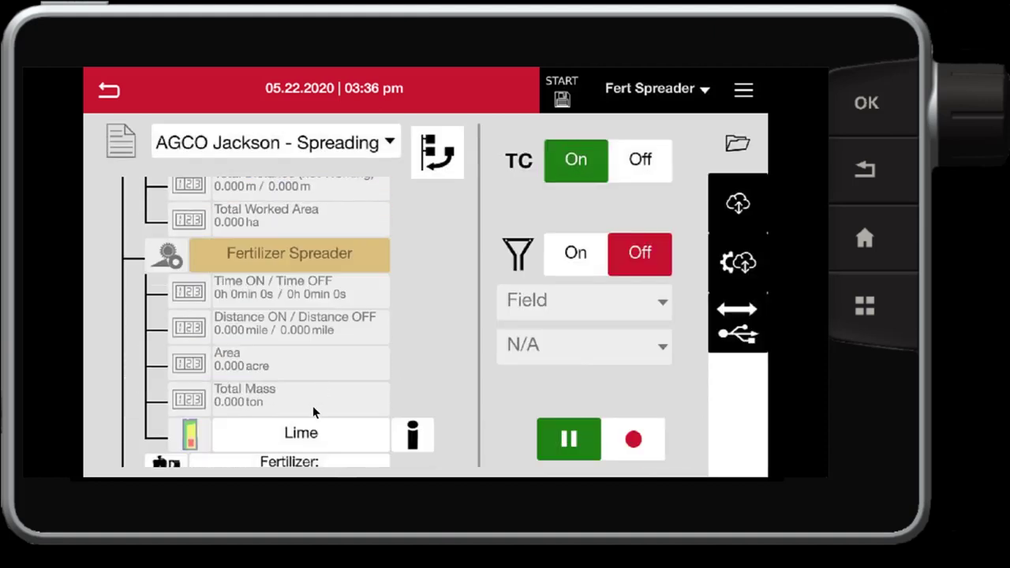
{"action": "scroll", "coordinate": [312, 407], "scroll_direction": "down", "scroll_amount": 2}
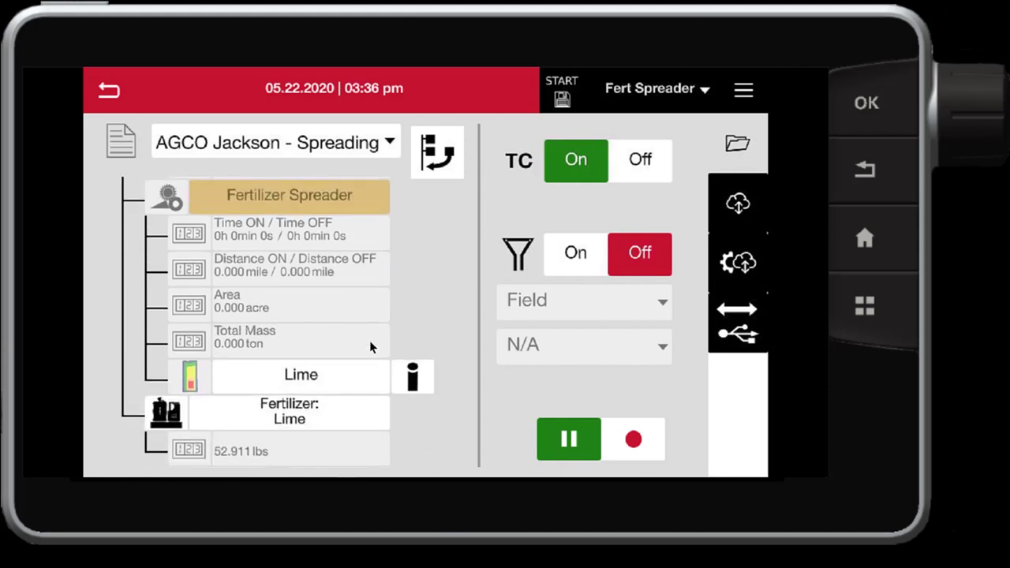
- View the Lime prescription legend (0.00–19.99 lbs/ac), then back out to the home screen
{"action": "left_click", "coordinate": [413, 376]}
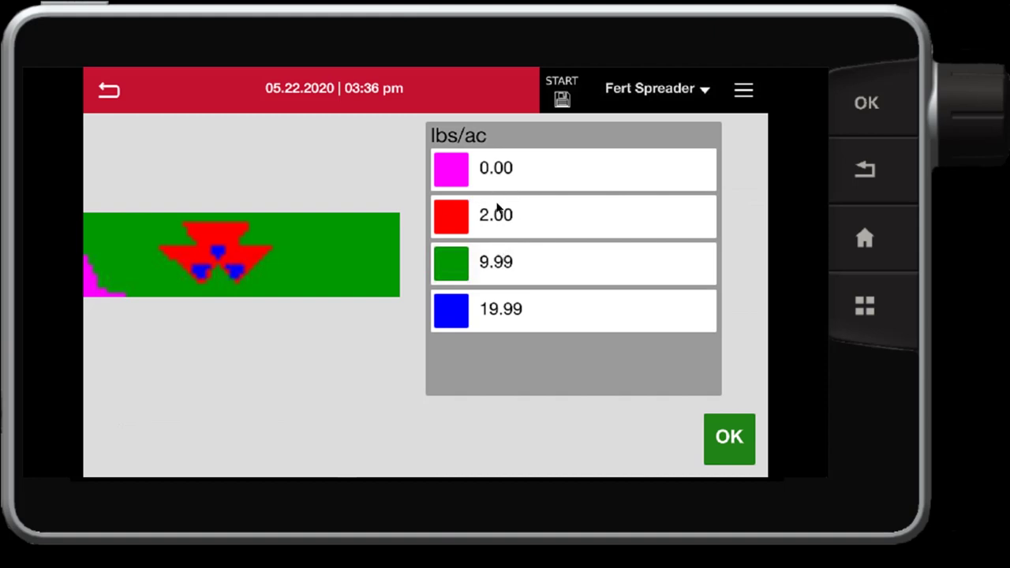
{"action": "left_click", "coordinate": [726, 439]}
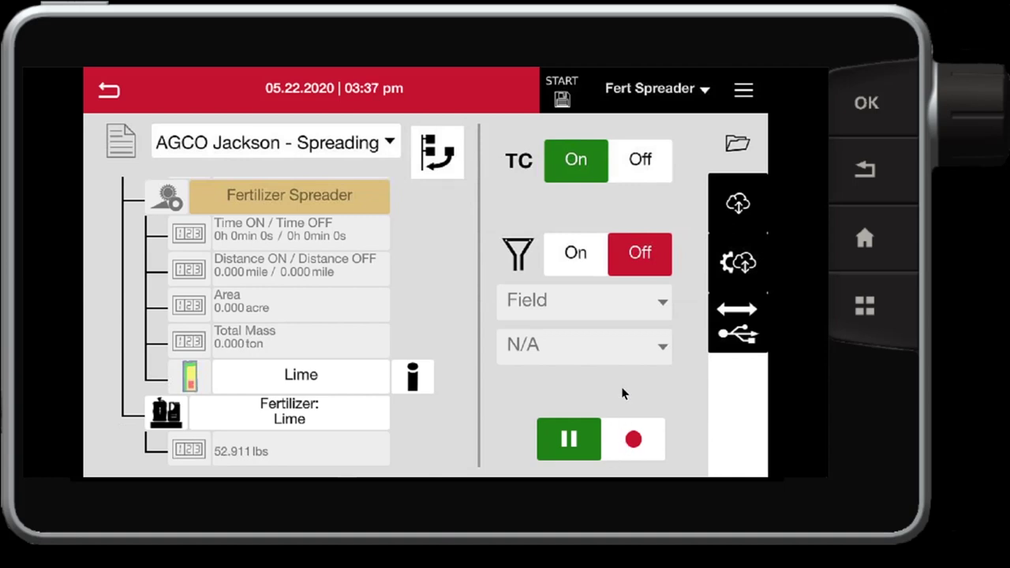
{"action": "left_click", "coordinate": [110, 91]}
{"action": "left_click", "coordinate": [114, 92]}
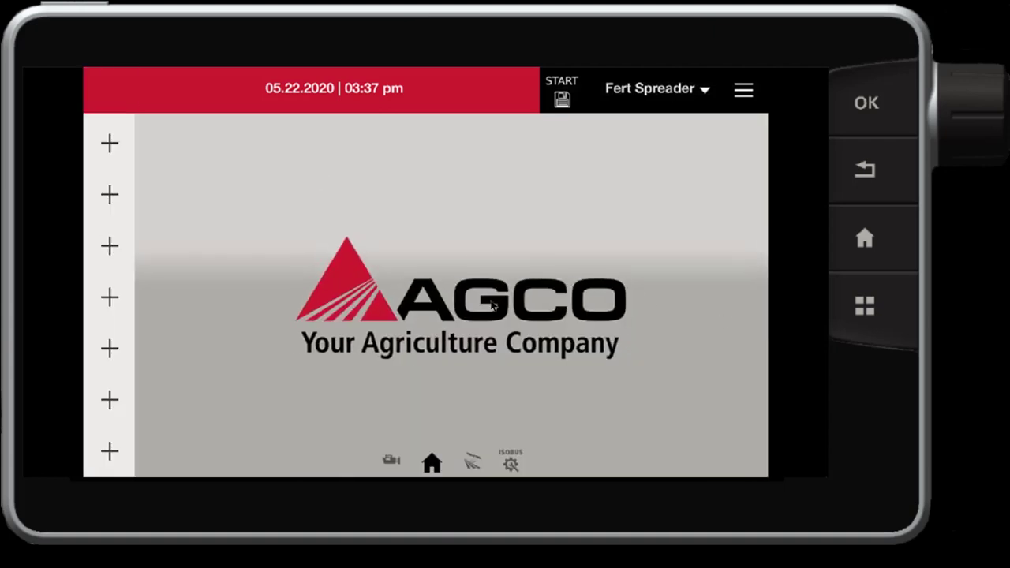
- Bring up the guidance map with the Lime lbs/ac legend and switch PAUSE to RECORD
{"action": "left_click_drag", "start_coordinate": [776, 302], "coordinate": [295, 298]}
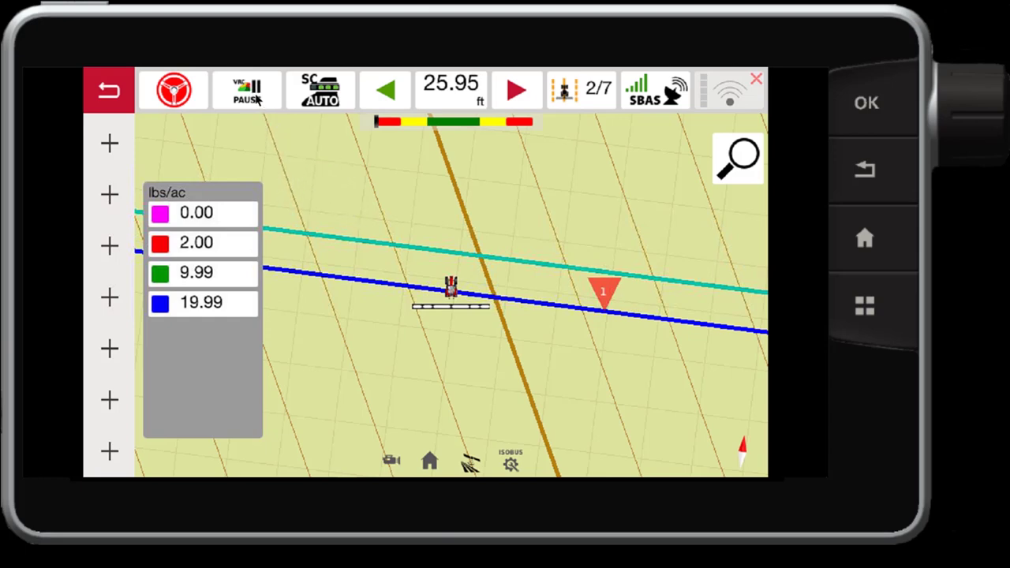
{"action": "left_click", "coordinate": [256, 95]}
- Confirm AGCO Jackson (5.98 ac) as the field and open section control set to Auto
{"action": "left_click", "coordinate": [439, 200]}
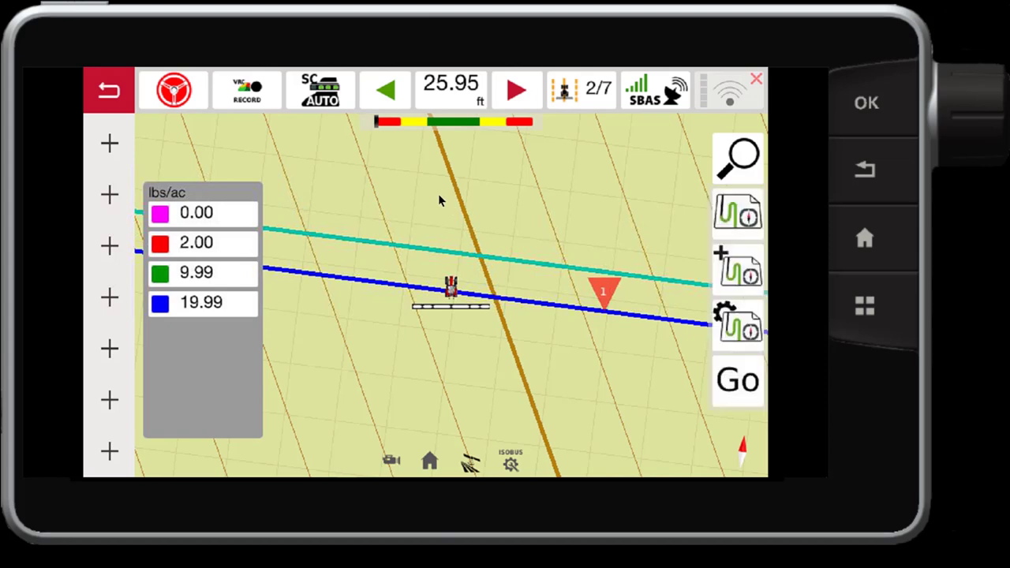
{"action": "left_click", "coordinate": [722, 219]}
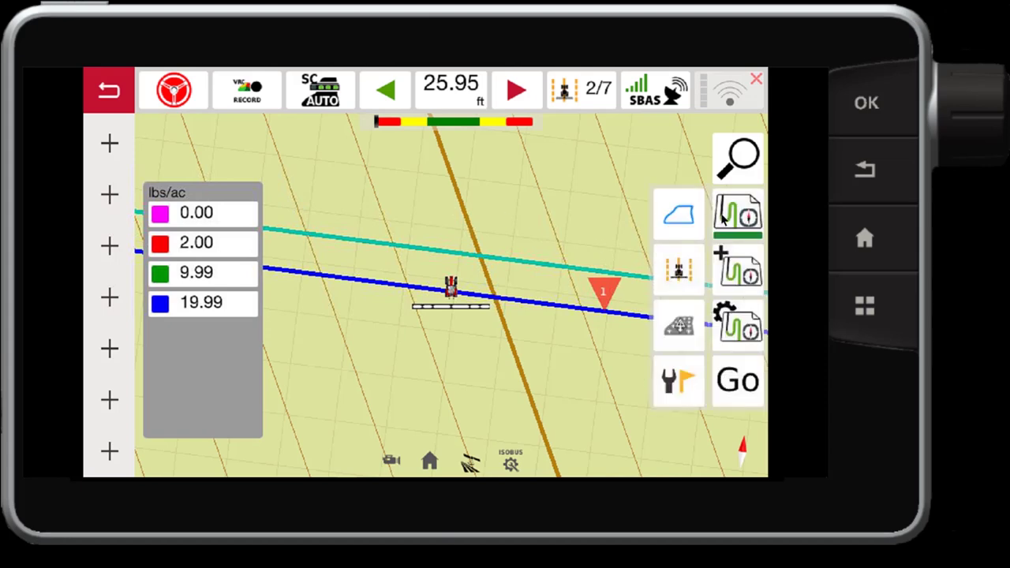
{"action": "left_click", "coordinate": [674, 211]}
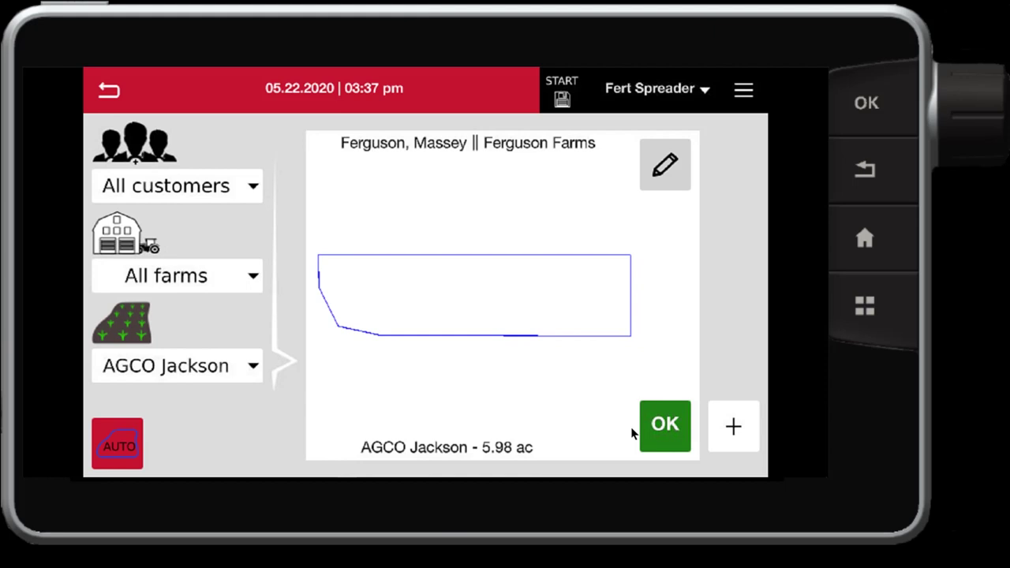
{"action": "left_click", "coordinate": [666, 424]}
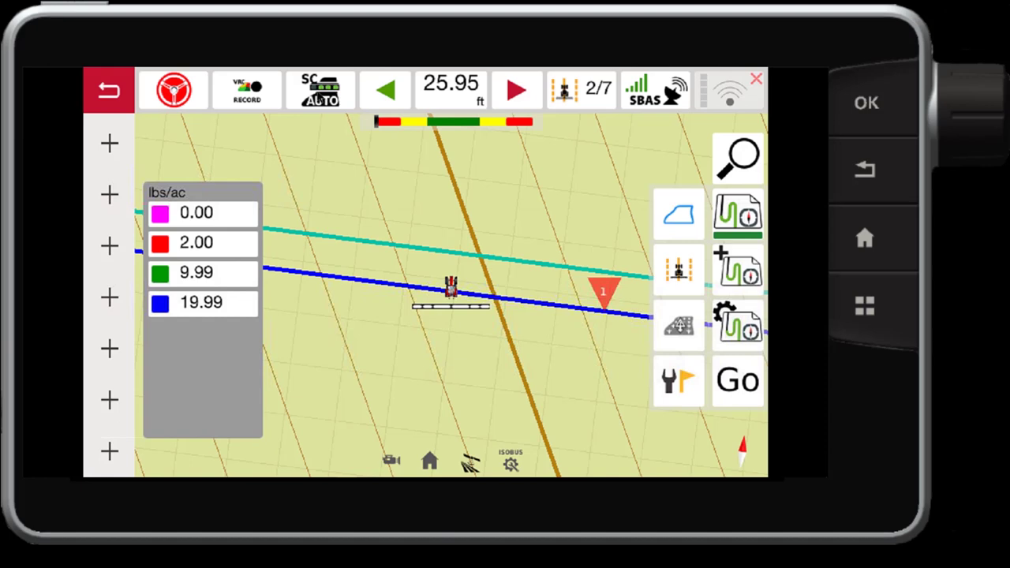
{"action": "left_click", "coordinate": [320, 90]}
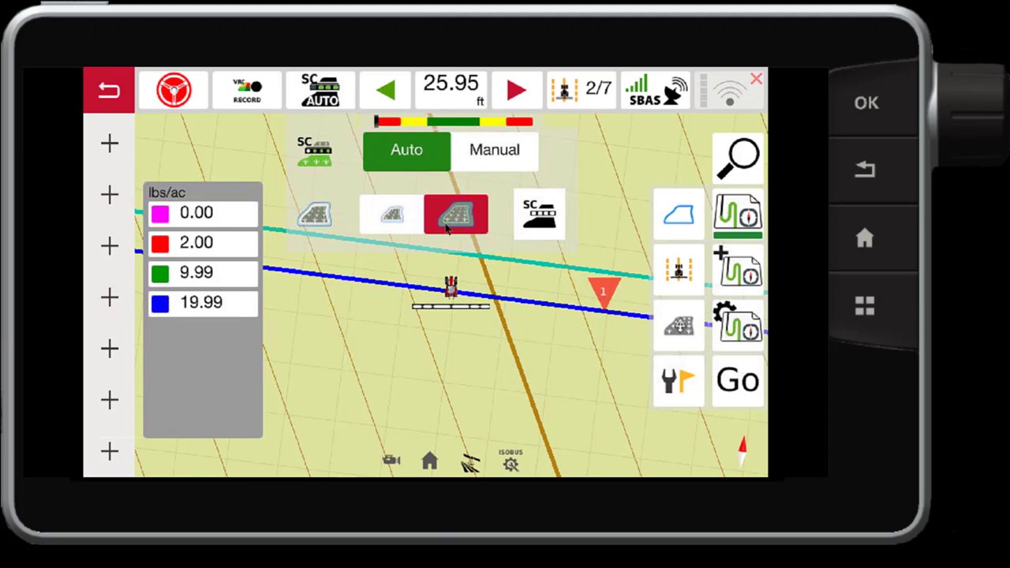
- Close section control, start the spreader, and return to the map showing green coverage
{"action": "left_click", "coordinate": [336, 369]}
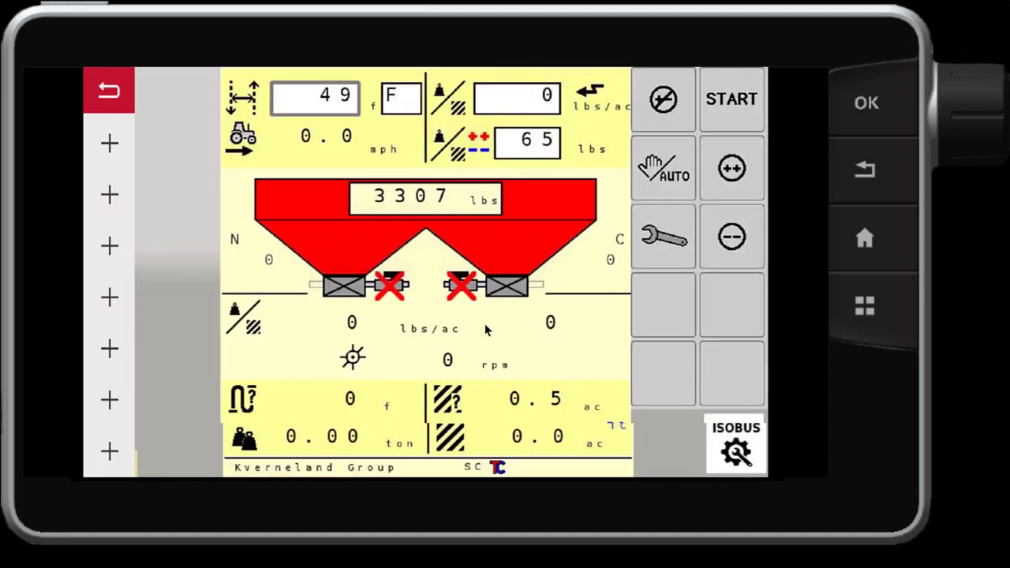
{"action": "left_click", "coordinate": [735, 95]}
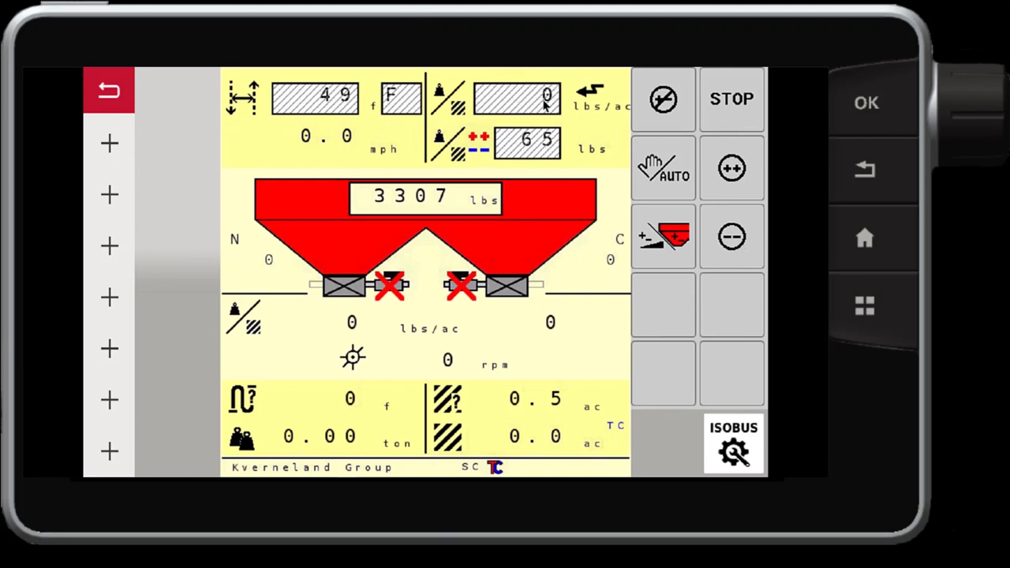
{"action": "left_click", "coordinate": [257, 295]}
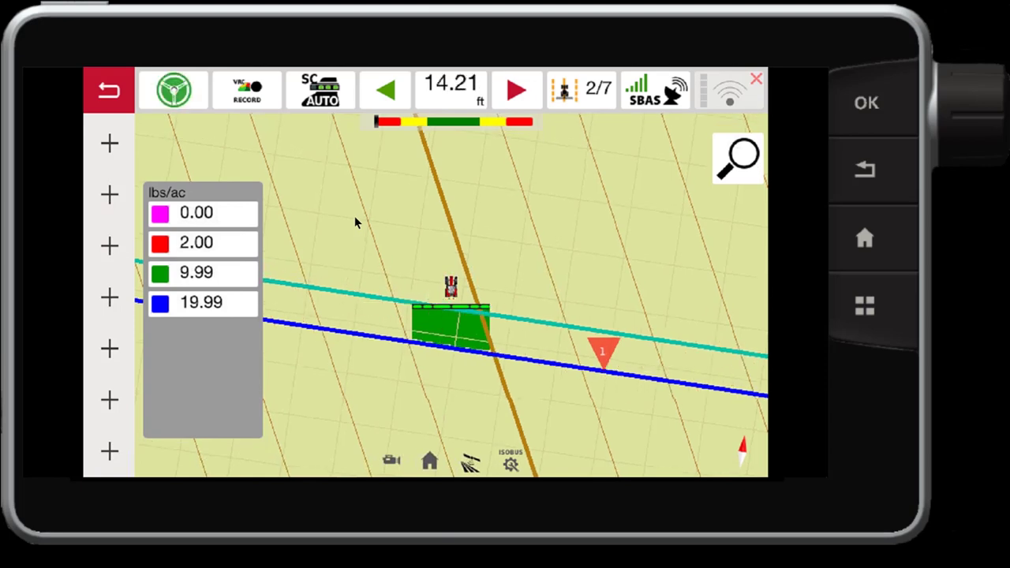
- Preview the Lime prescription layer on the guidance map
{"action": "left_click", "coordinate": [460, 236]}
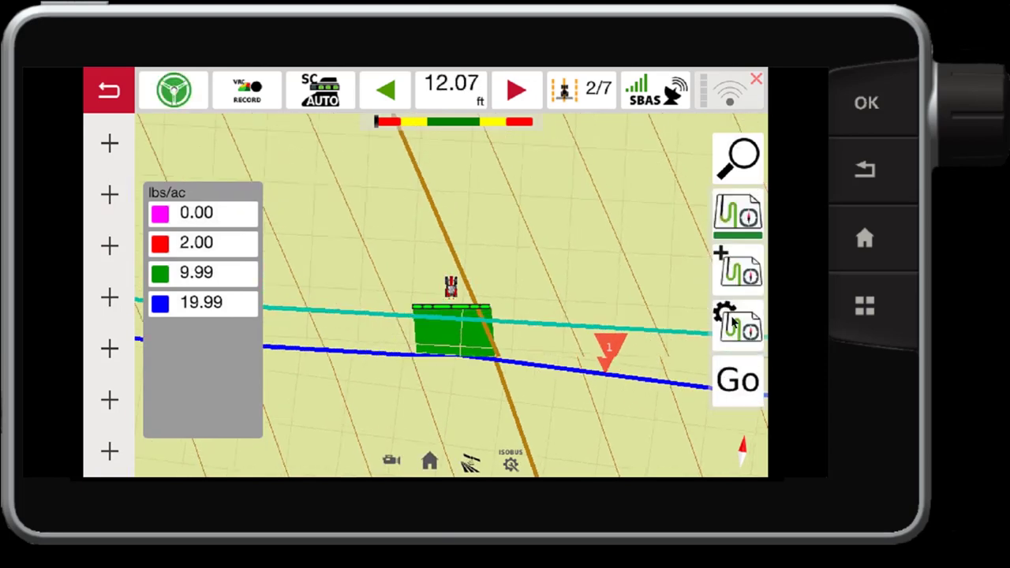
{"action": "left_click", "coordinate": [734, 322]}
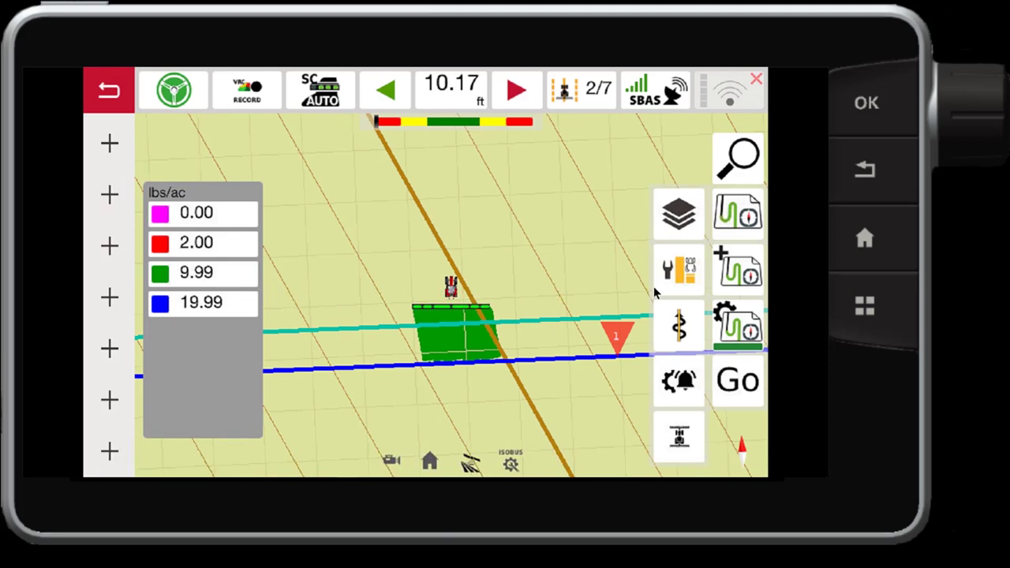
{"action": "left_click", "coordinate": [678, 215]}
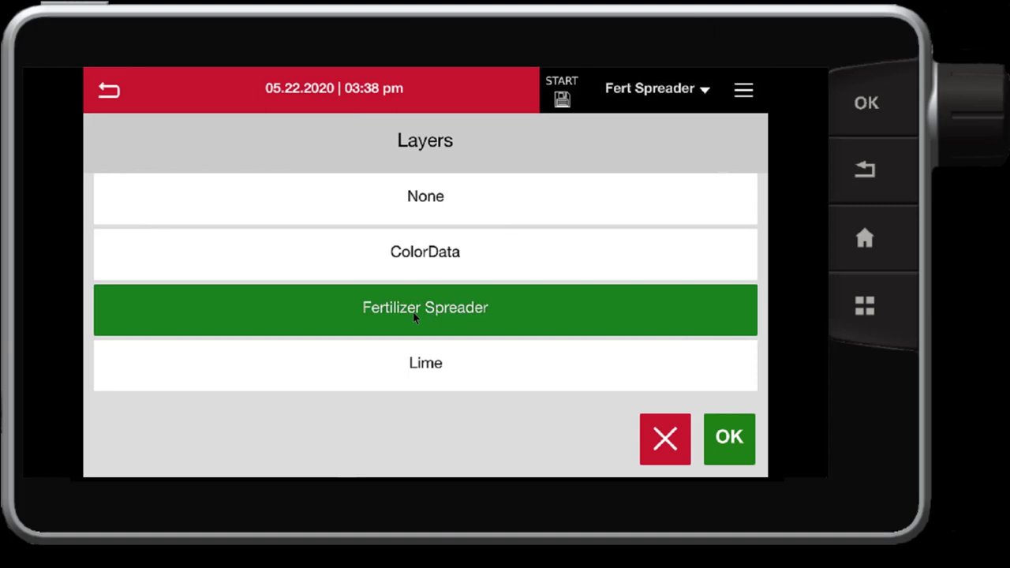
{"action": "left_click", "coordinate": [409, 361]}
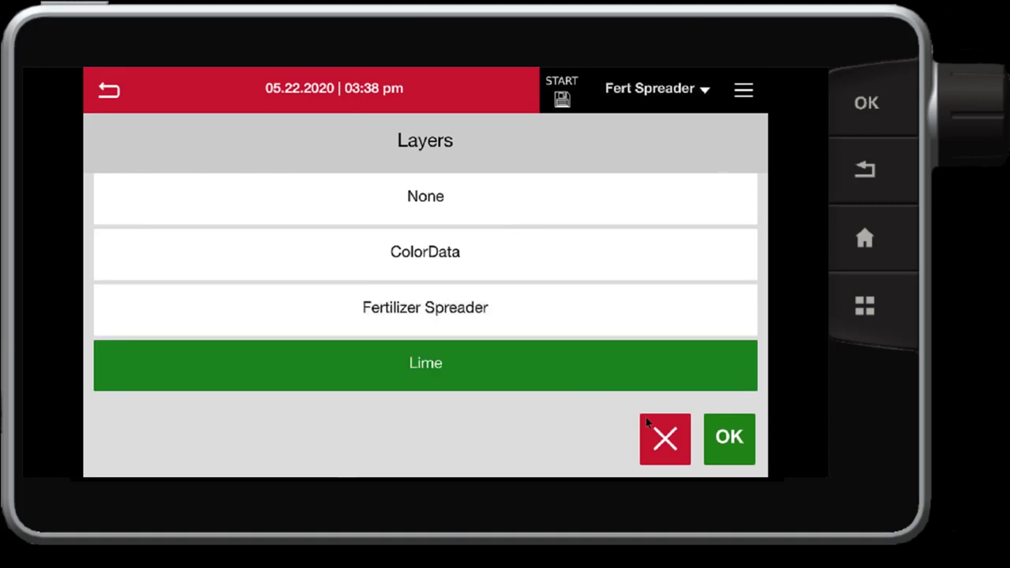
{"action": "left_click", "coordinate": [615, 364]}
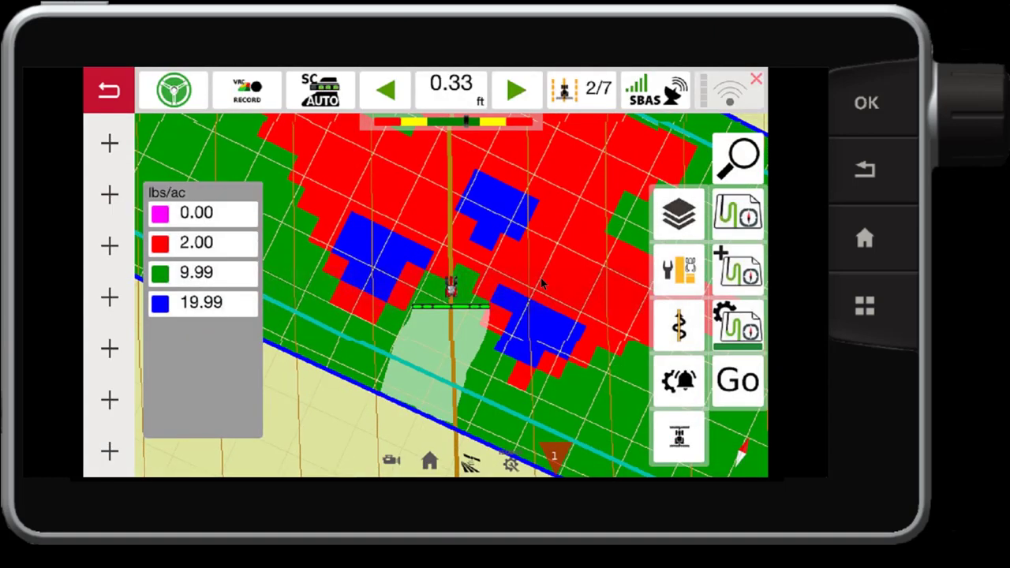
- Switch the map layer to Fertilizer Spreader to show as-applied rates (2.00 and 0.00 lbs/ac)
{"action": "left_click", "coordinate": [673, 224]}
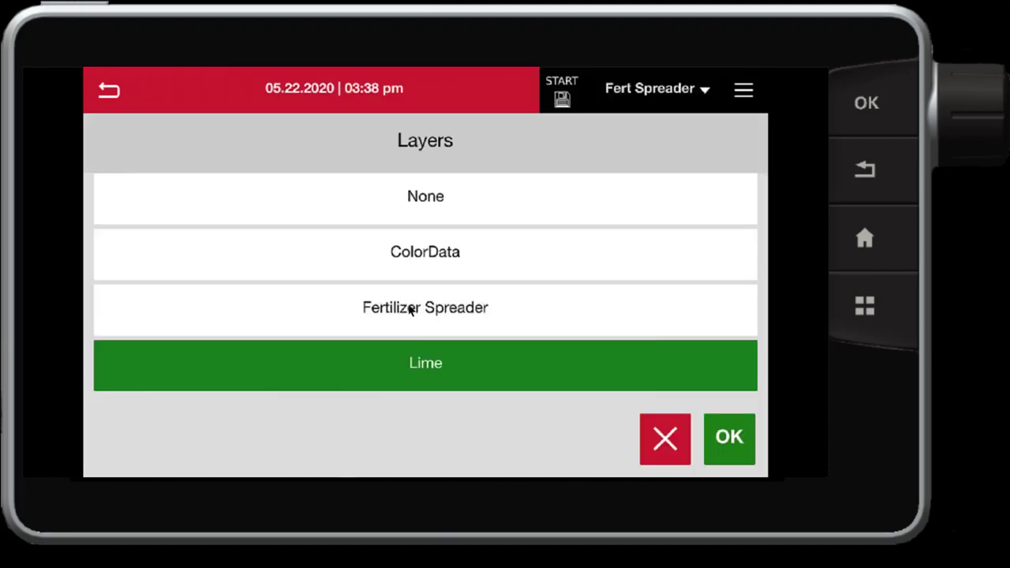
{"action": "left_click", "coordinate": [596, 336]}
{"action": "left_click", "coordinate": [718, 434]}
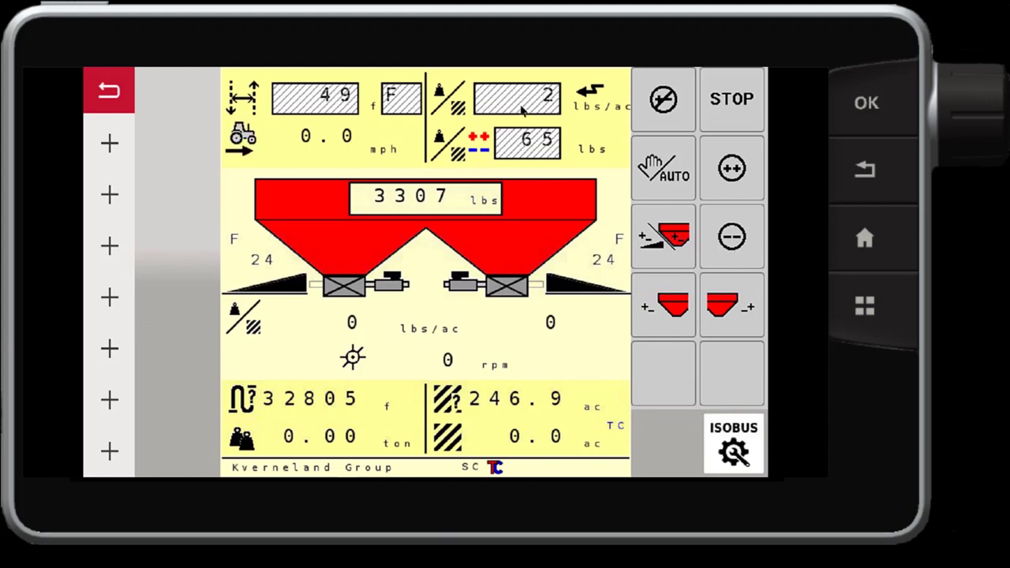
{"action": "left_click", "coordinate": [307, 297]}
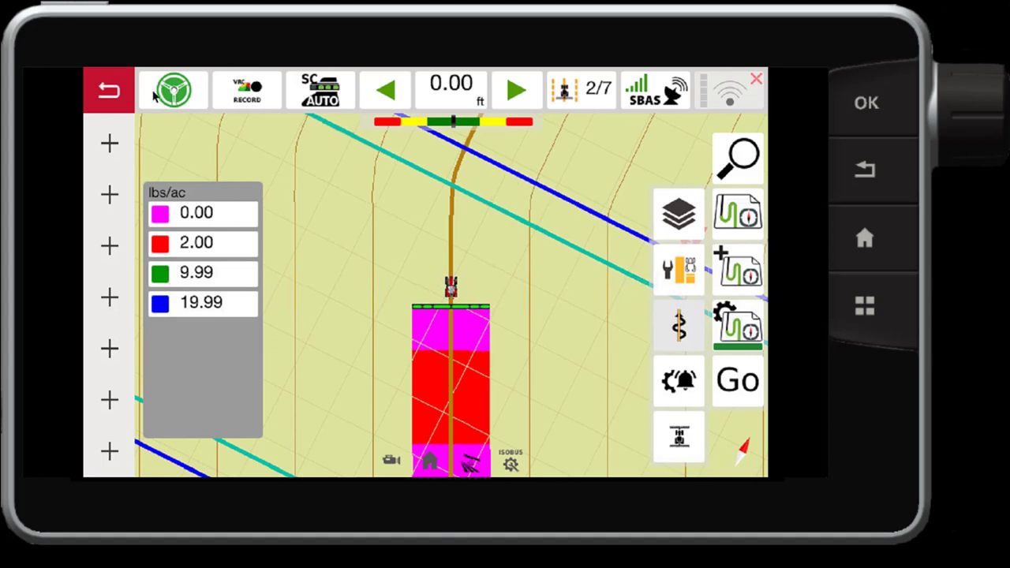
- Stop coverage recording and export the AGCO Jackson - Spreading task until Export finished appears
{"action": "left_click", "coordinate": [114, 93]}
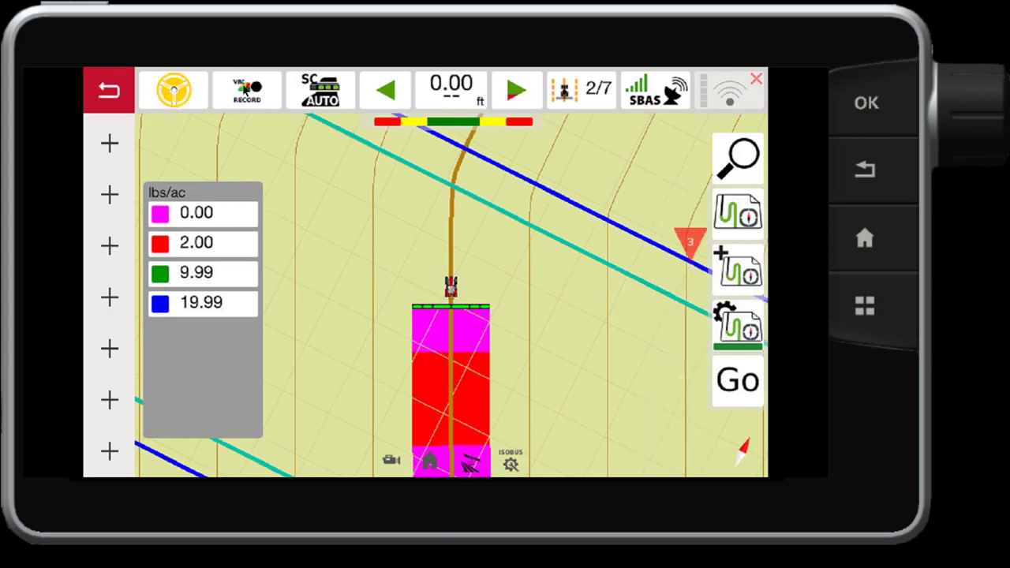
{"action": "left_click", "coordinate": [245, 89]}
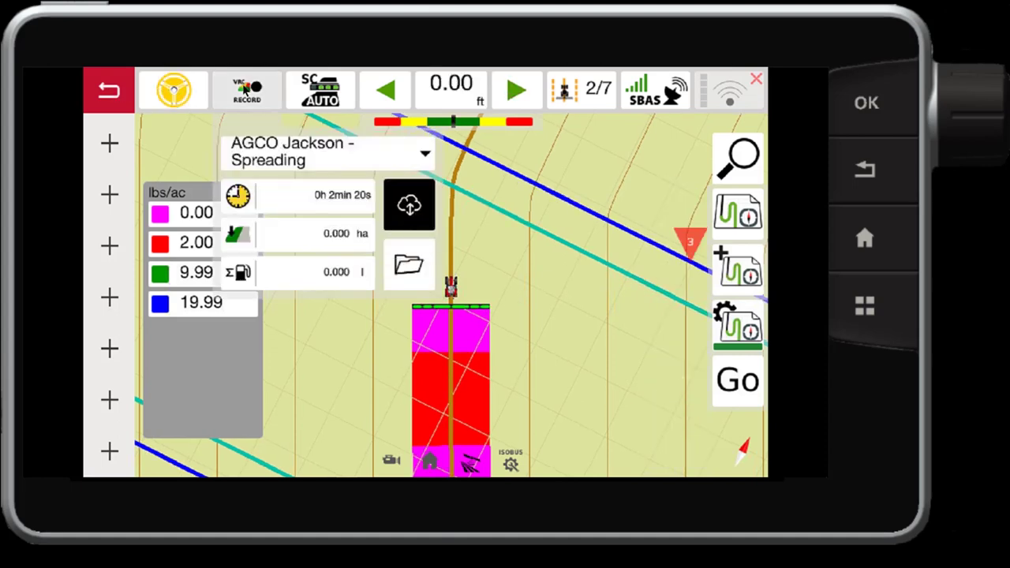
{"action": "left_click", "coordinate": [407, 265]}
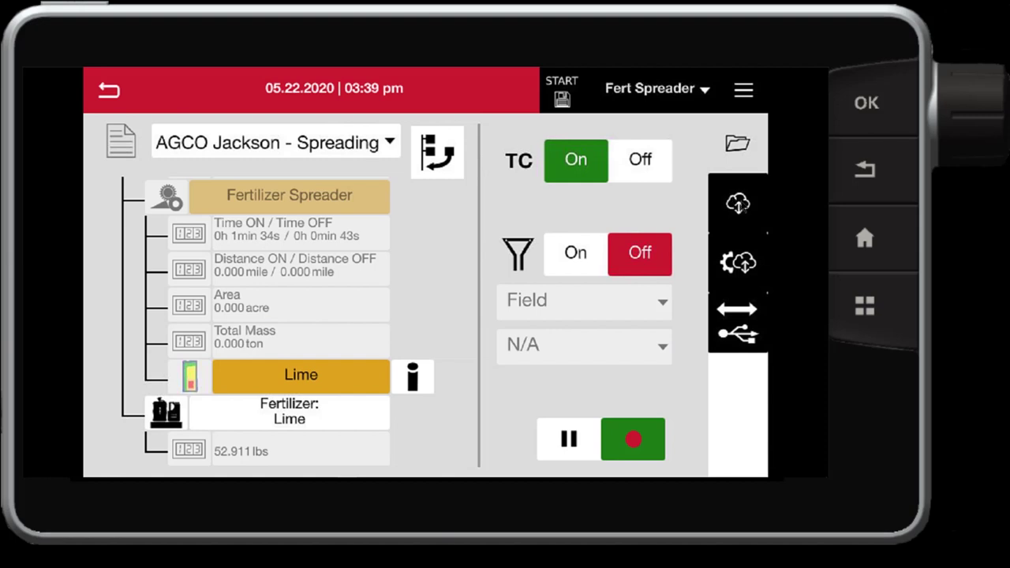
{"action": "left_click", "coordinate": [739, 203]}
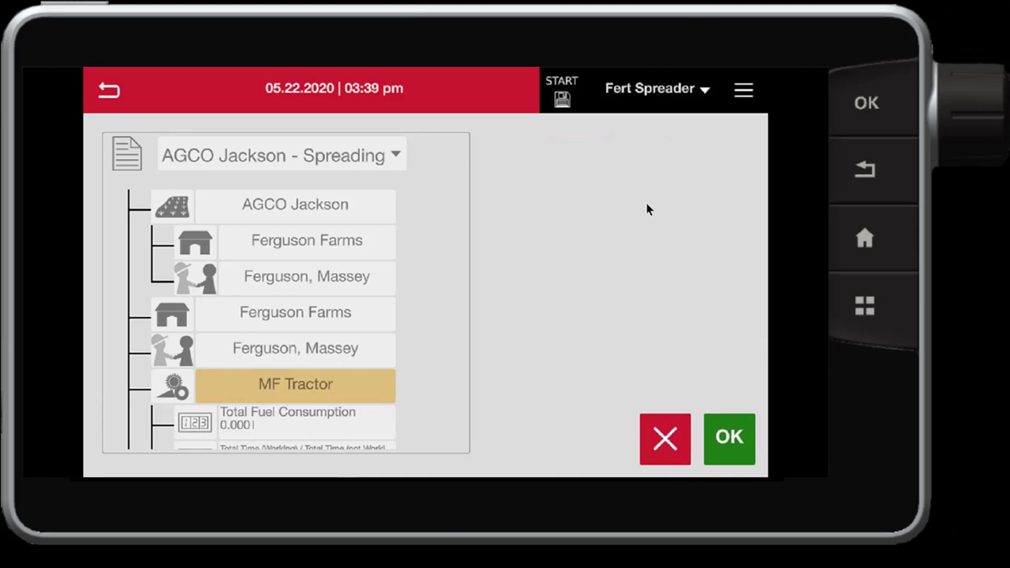
{"action": "left_click", "coordinate": [718, 436]}
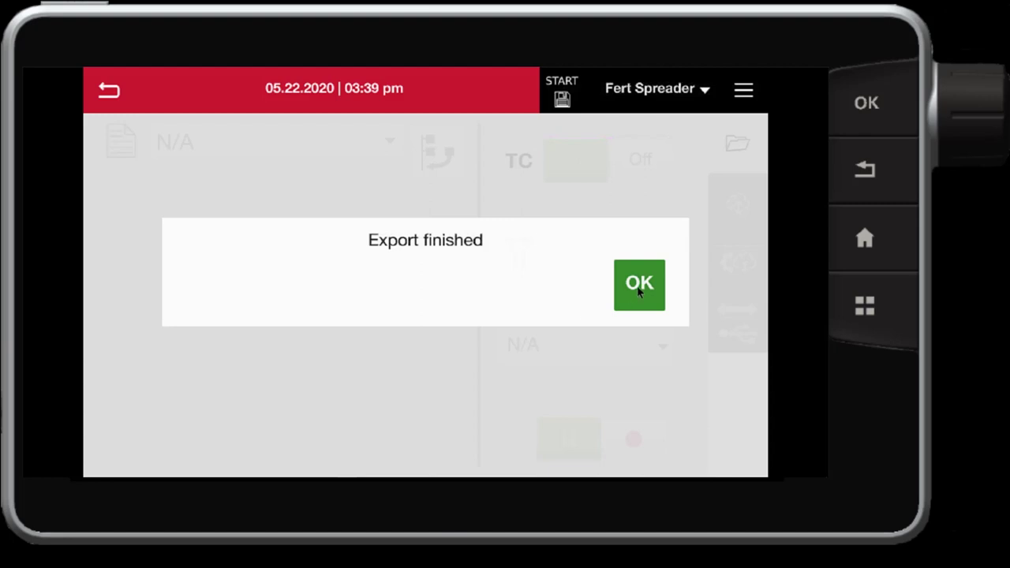
{"action": "left_click", "coordinate": [639, 289]}
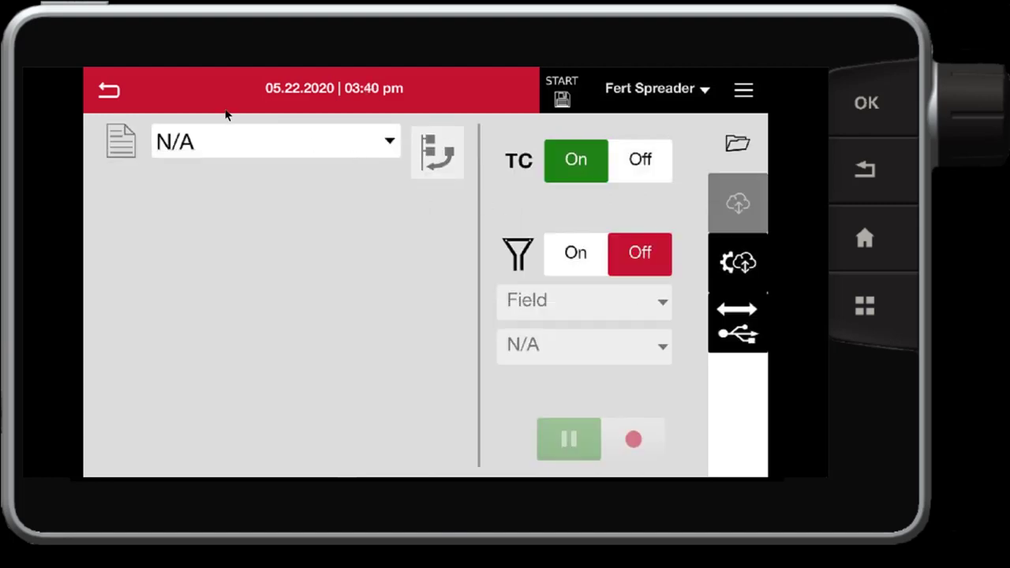
- Copy TaskData0_1.zip from the terminal to the USB stick
{"action": "left_click", "coordinate": [732, 335]}
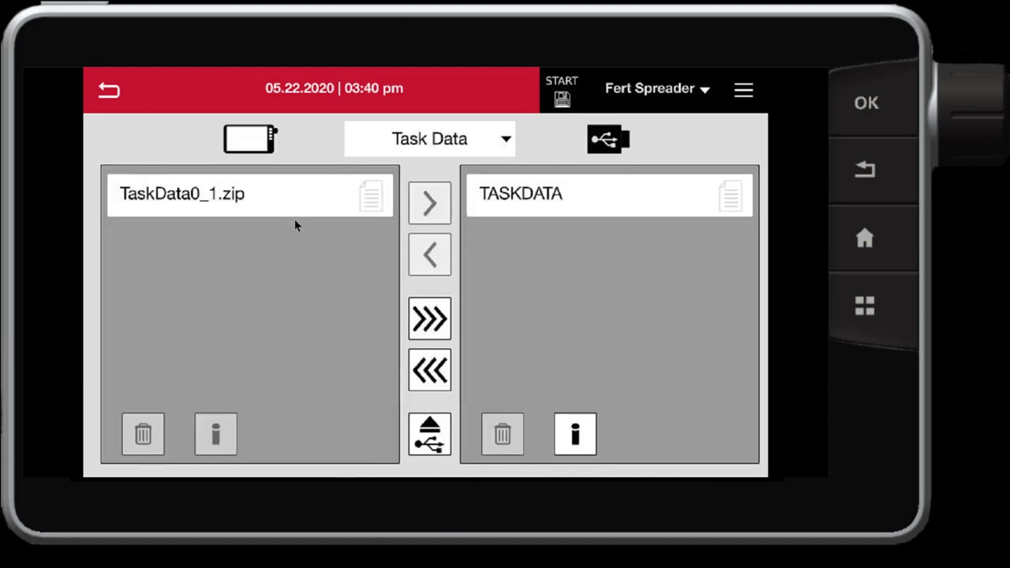
{"action": "left_click", "coordinate": [252, 207]}
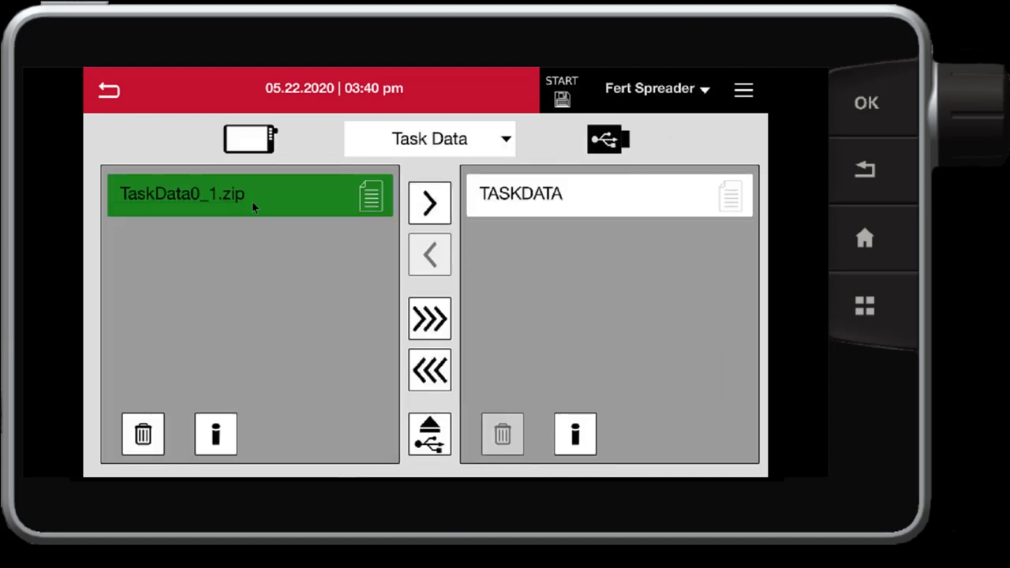
{"action": "left_click", "coordinate": [426, 206]}
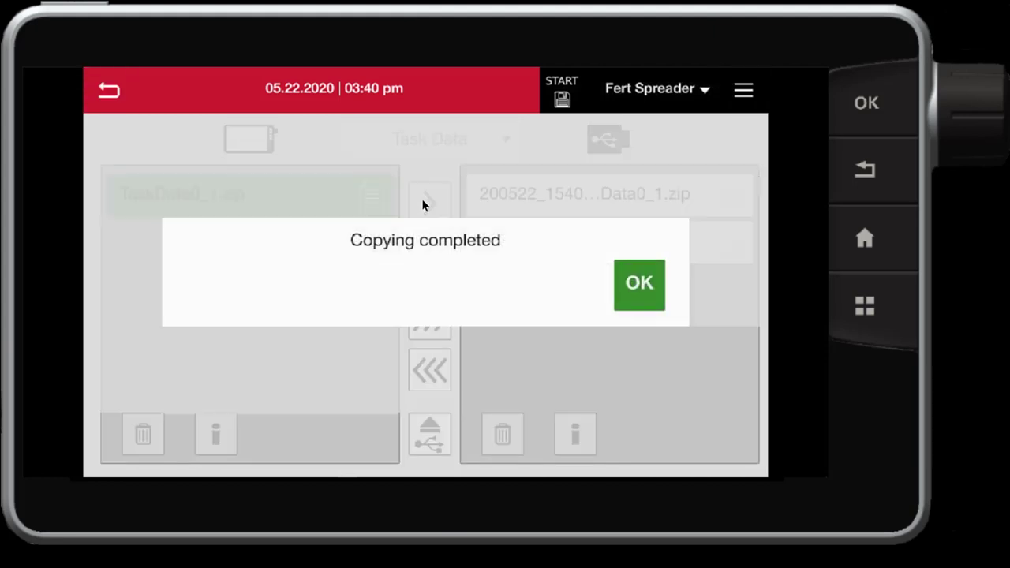
{"action": "left_click", "coordinate": [629, 288]}
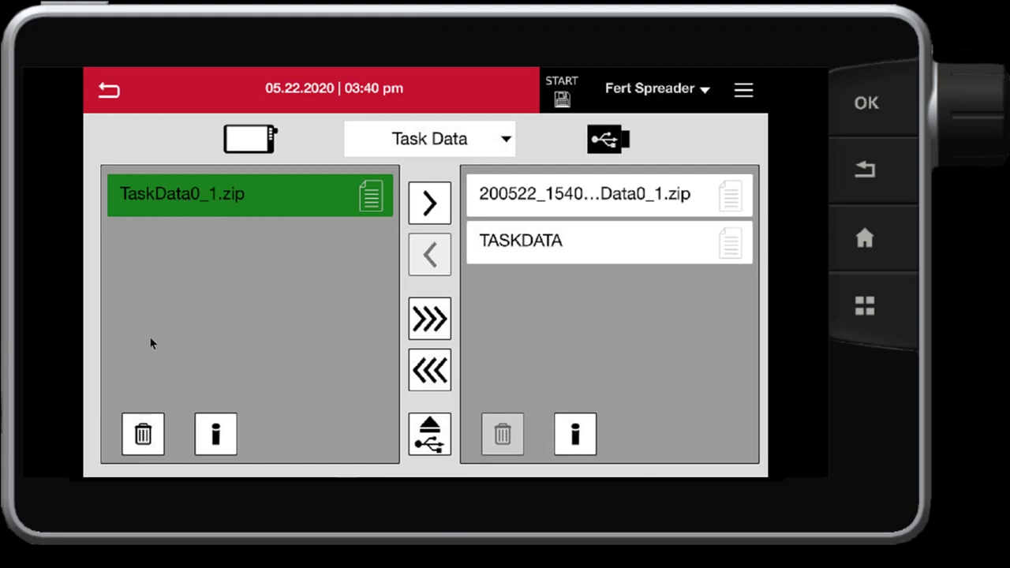
- Delete TaskData0_1.zip from the terminal and confirm
{"action": "left_click", "coordinate": [149, 434]}
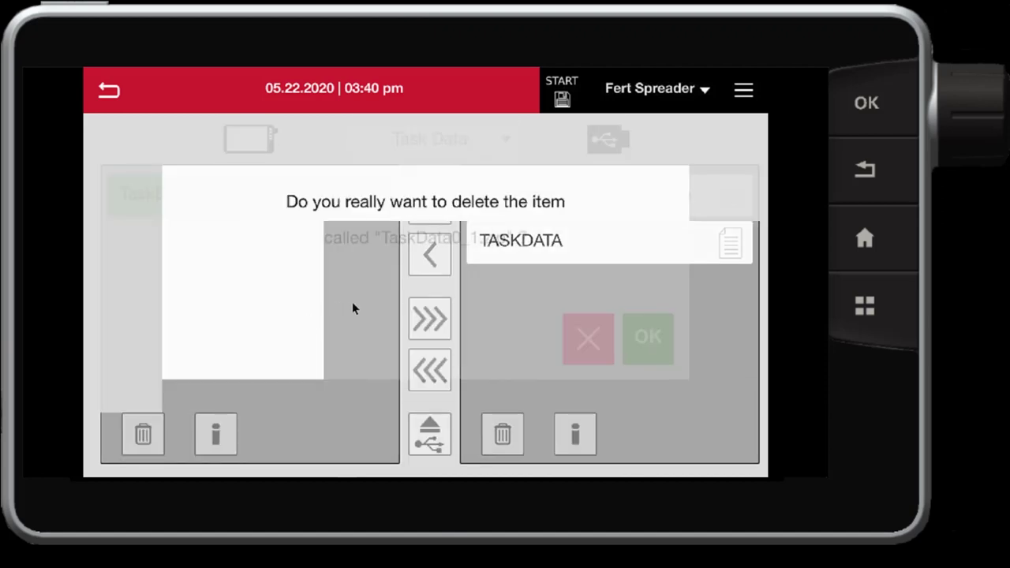
{"action": "left_click", "coordinate": [645, 339]}
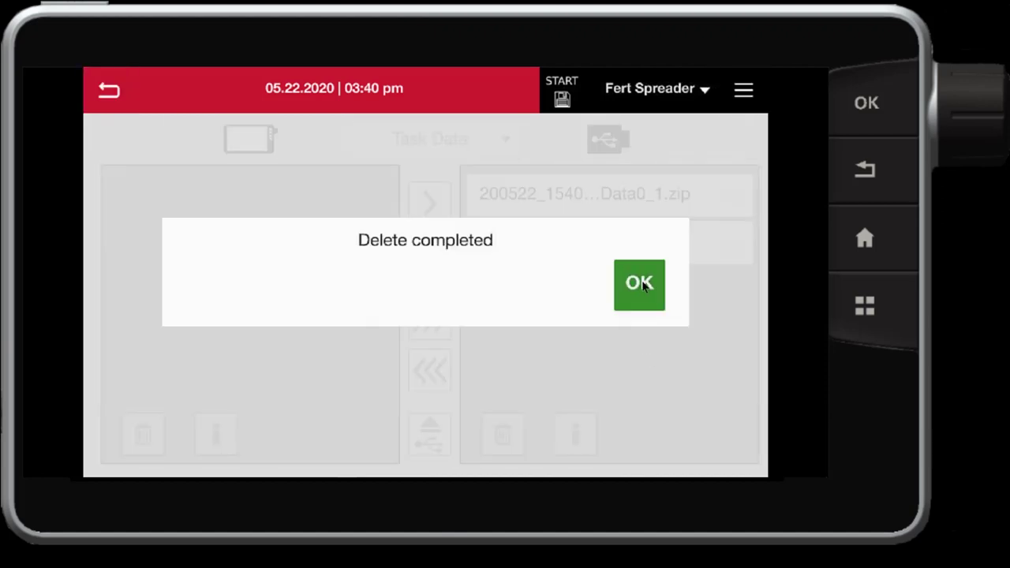
{"action": "left_click", "coordinate": [641, 284]}
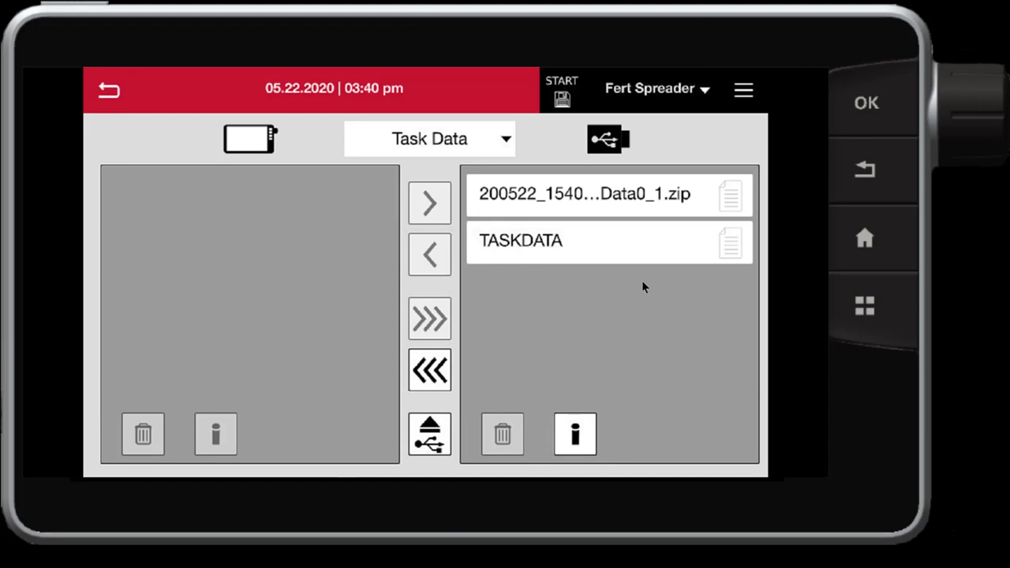